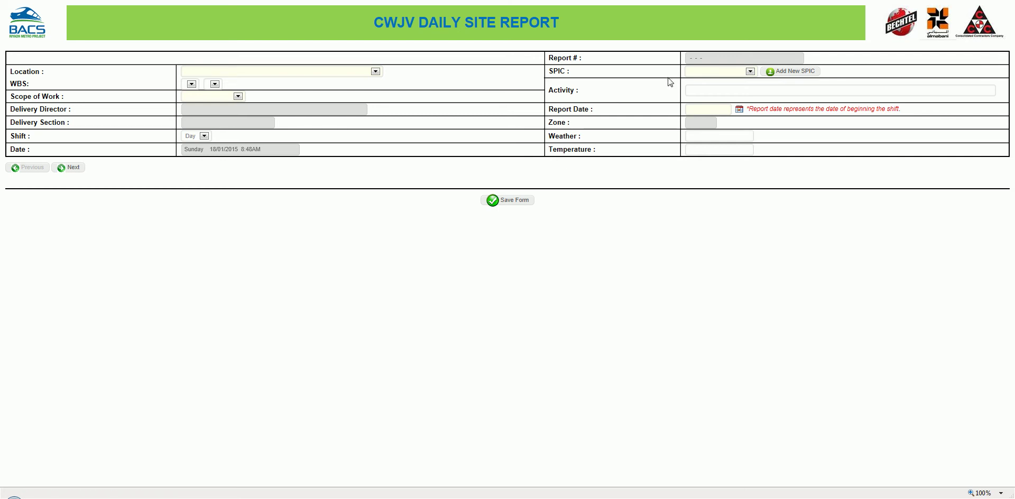
Choose the responsible person's name from the available entries as the report's SPIC
left_click(725, 72)
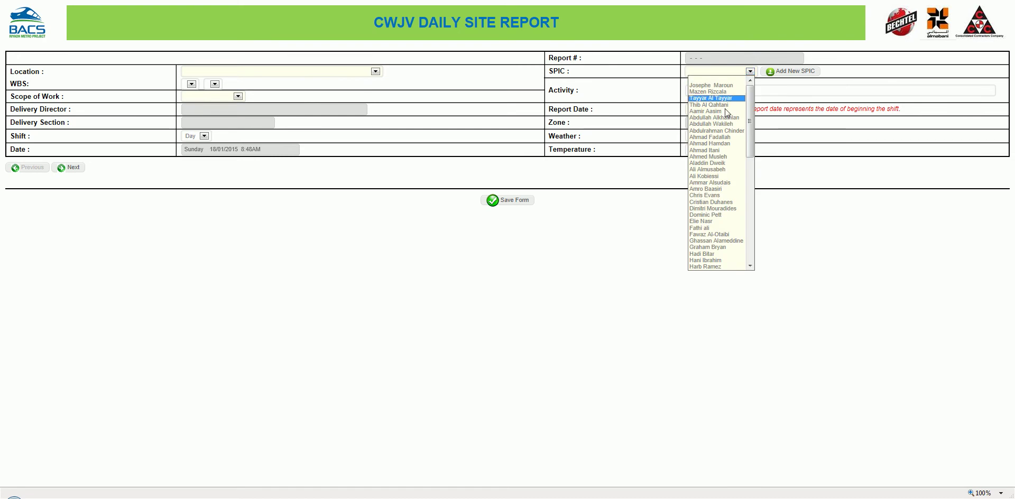
left_click_drag(750, 132, 752, 248)
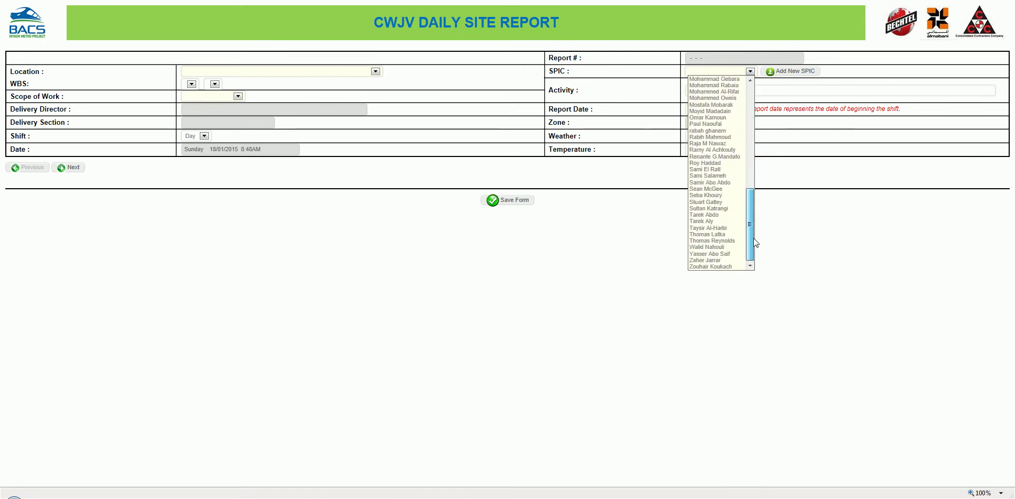
left_click(720, 222)
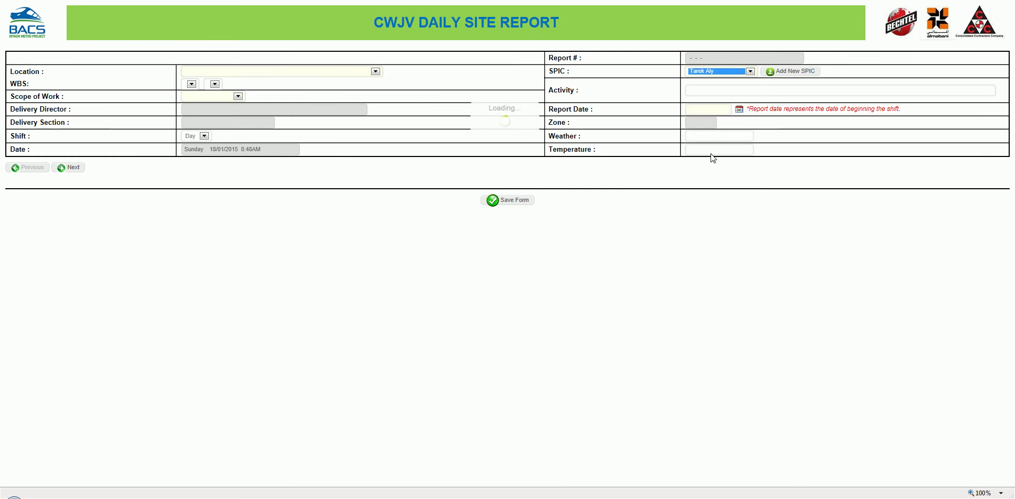
Inspect the name, position, email and phone fields of the form for adding a new SPIC, and close it
left_click(781, 78)
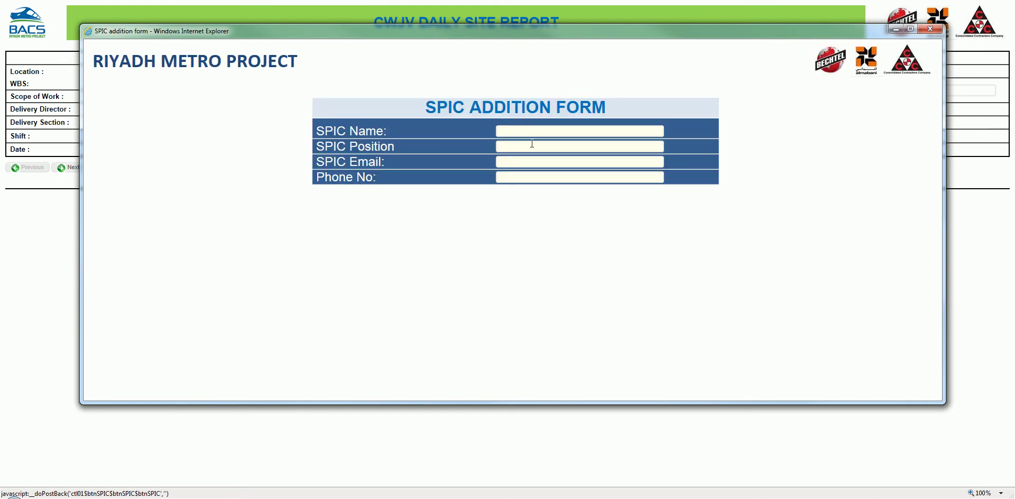
left_click(534, 178)
left_click(929, 30)
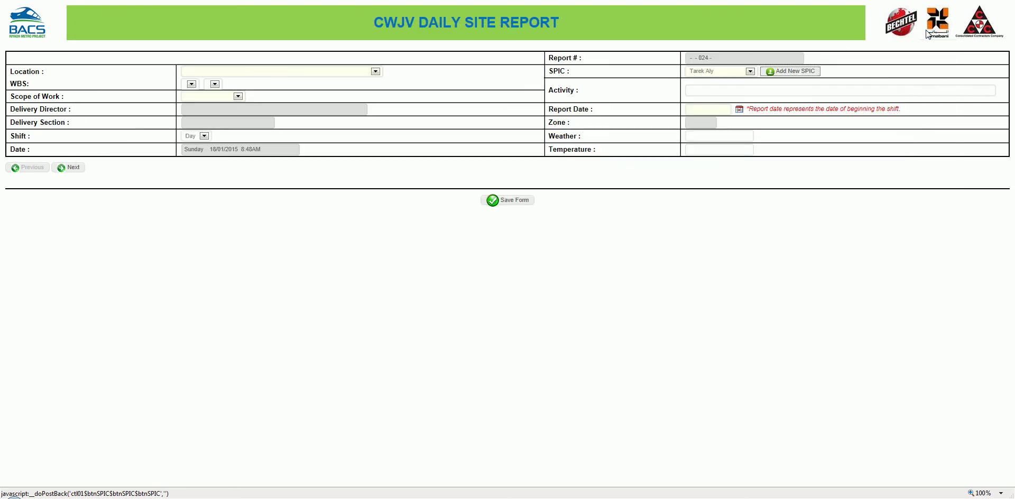
Enter Excavation as the report's activity
left_click(700, 88)
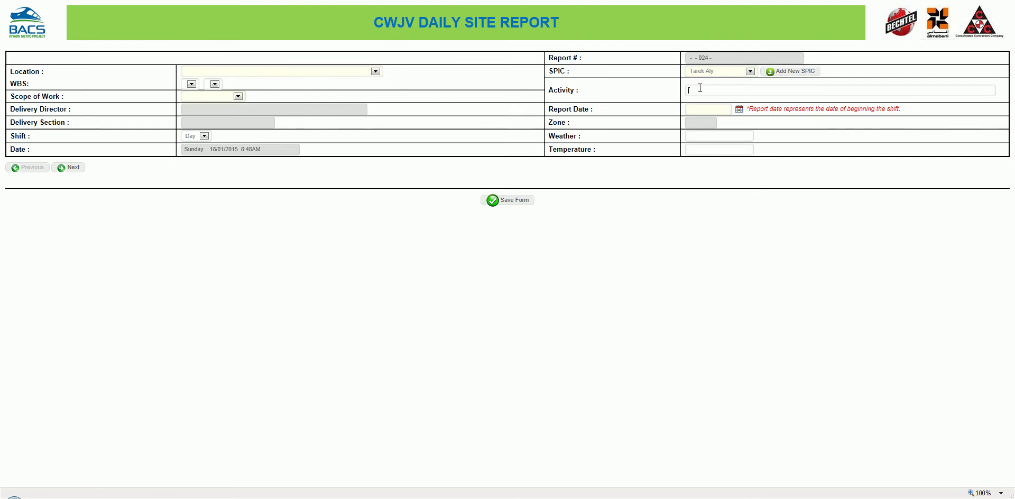
type("Exc")
type("ava")
type("vatio")
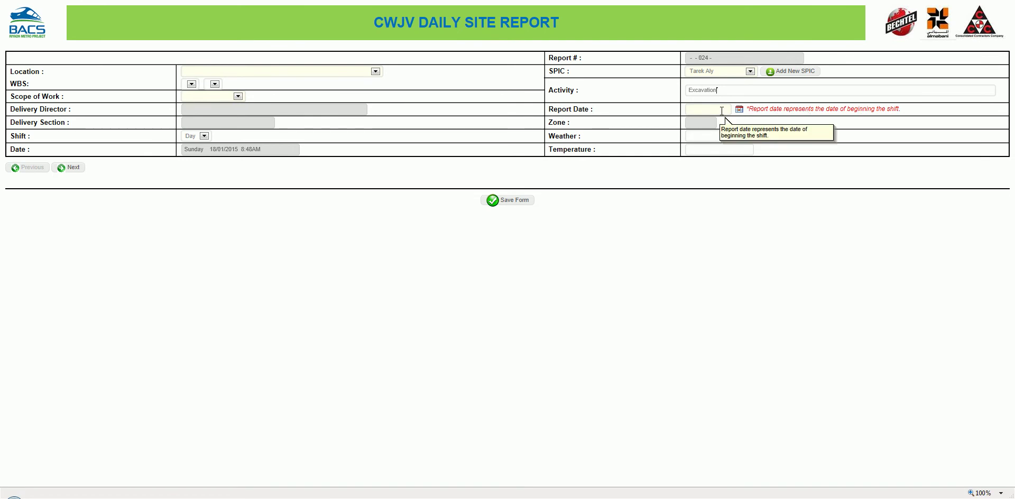
Set the report date to 10-Feb-2015 using the calendar
left_click(739, 109)
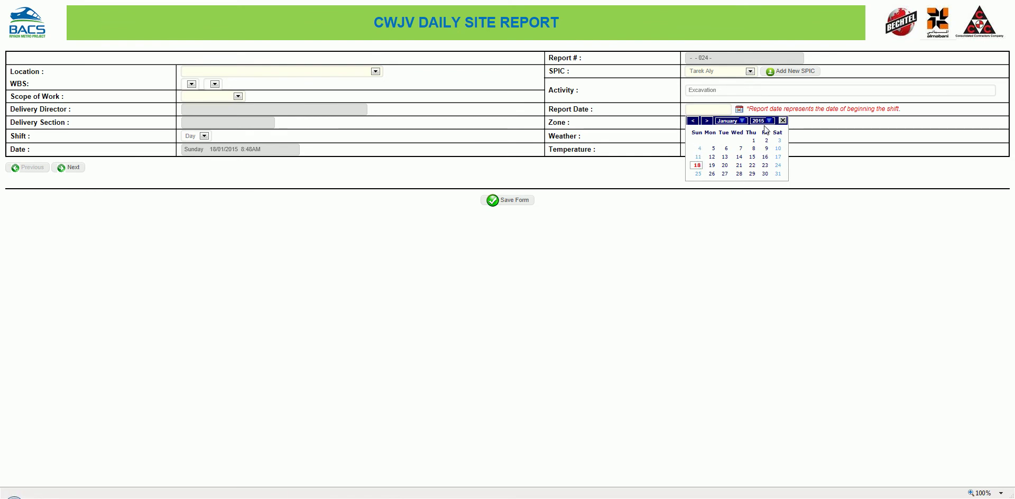
left_click(743, 121)
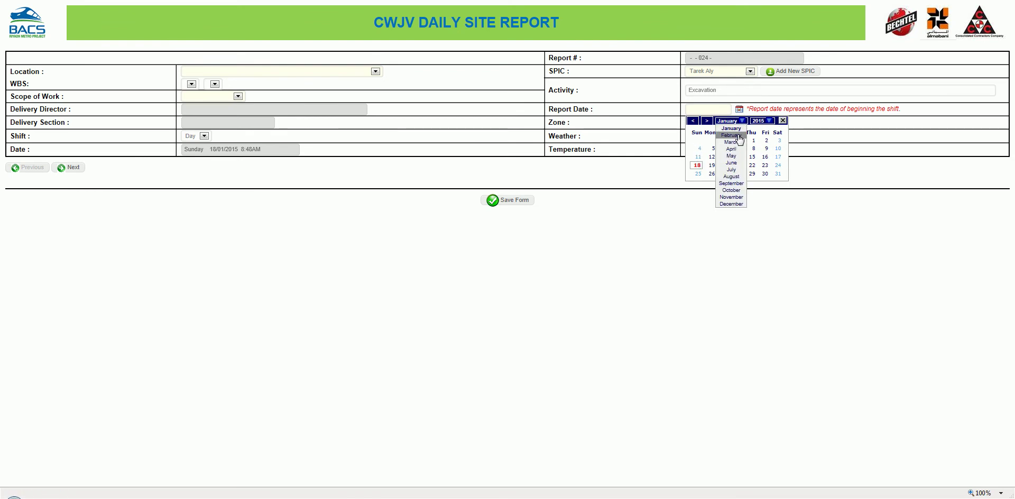
left_click(731, 135)
left_click(724, 148)
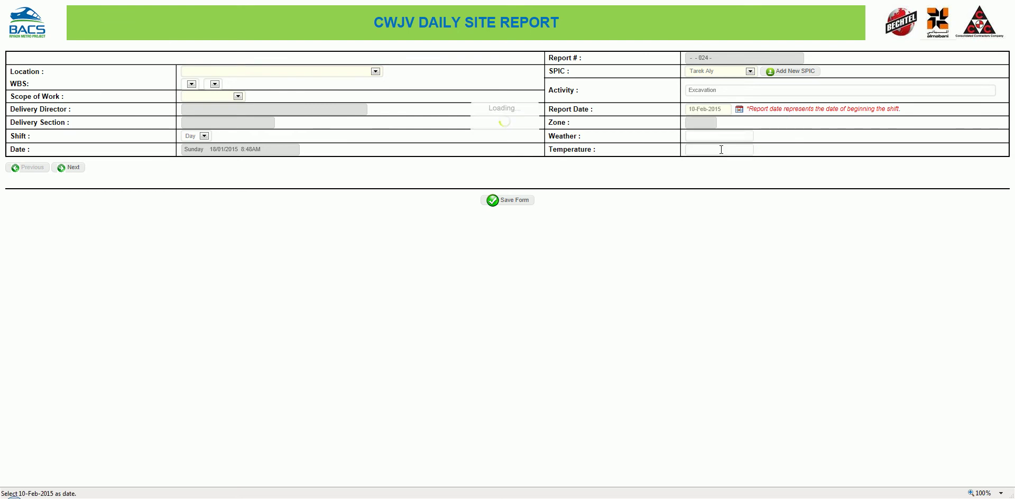
Set the location to 582 - Line-1 Utilities Diversion - Zone 5 (From 1A2 To 1F8)
left_click(349, 72)
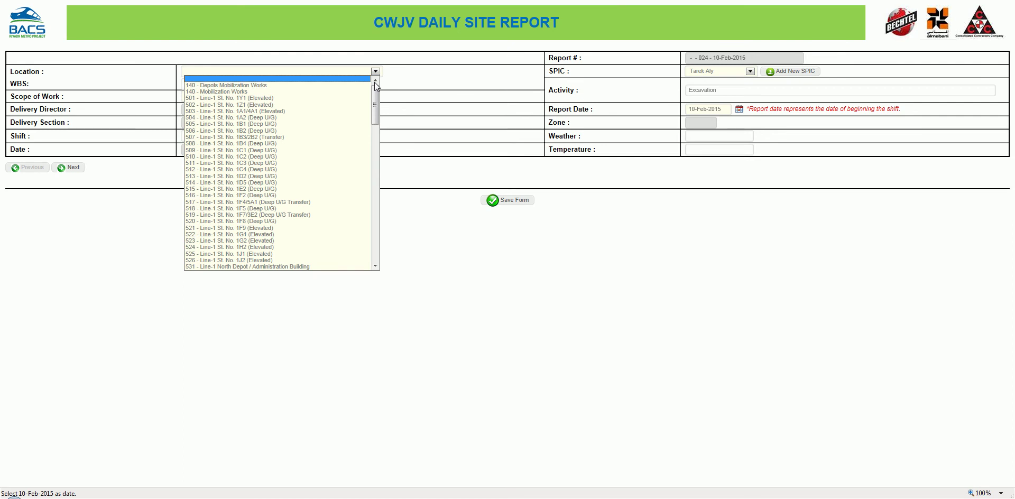
left_click_drag(375, 85, 370, 106)
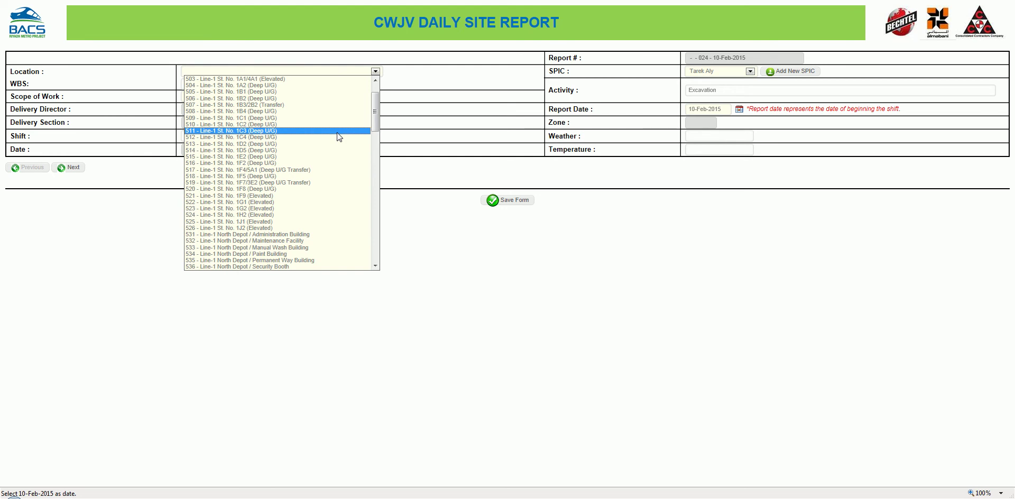
left_click_drag(377, 114, 382, 168)
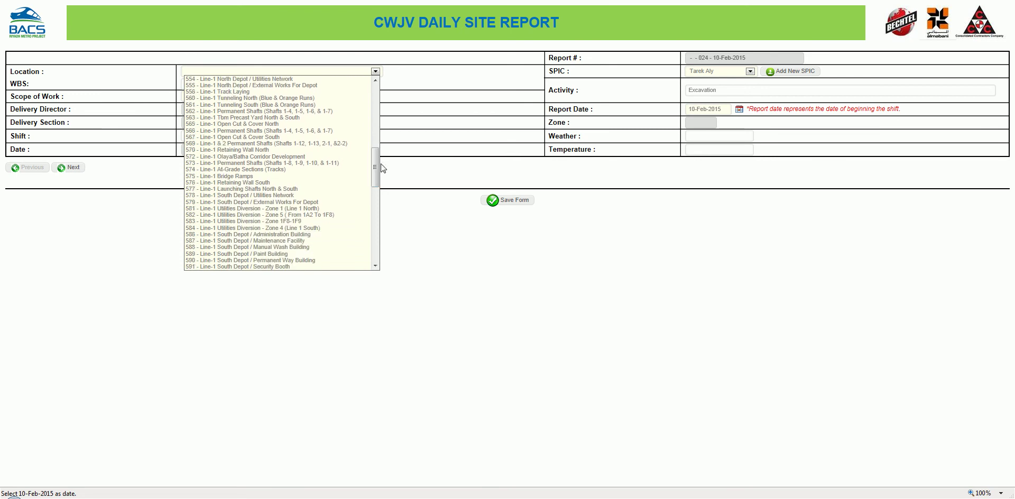
left_click(333, 215)
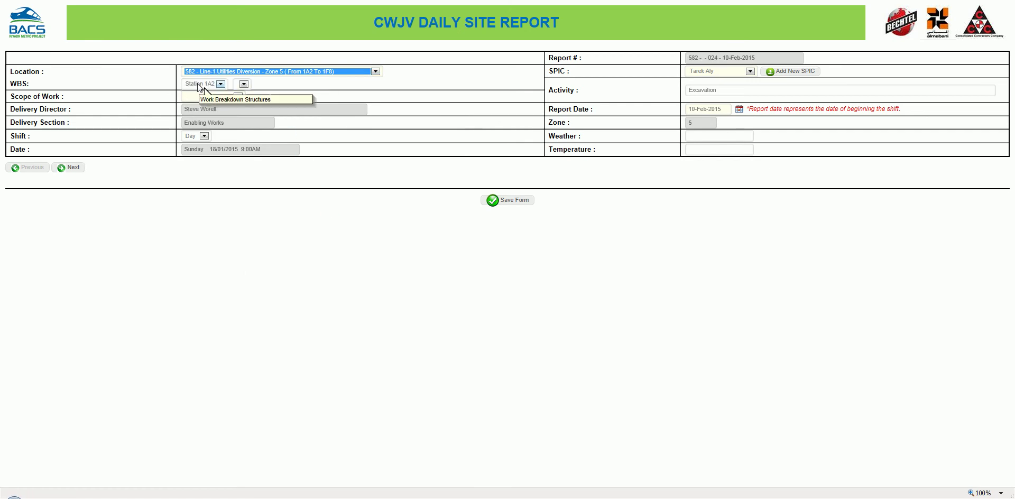
Choose Station 1A2 as the WBS and CWJV as the scope of work
left_click(221, 84)
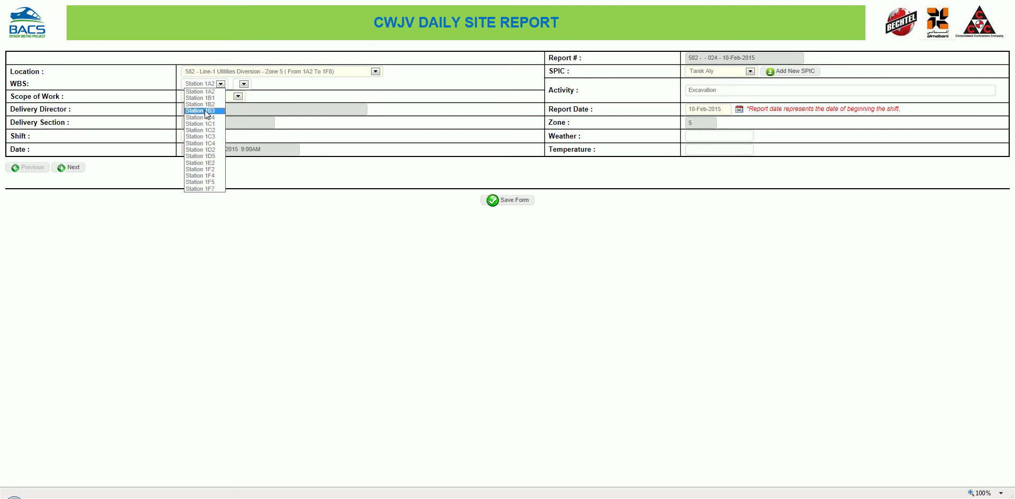
left_click(208, 91)
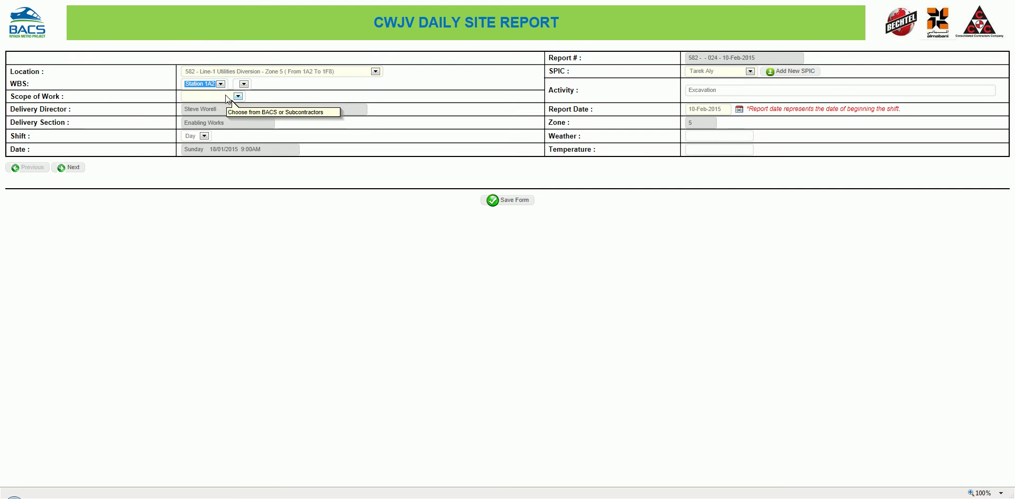
left_click(227, 97)
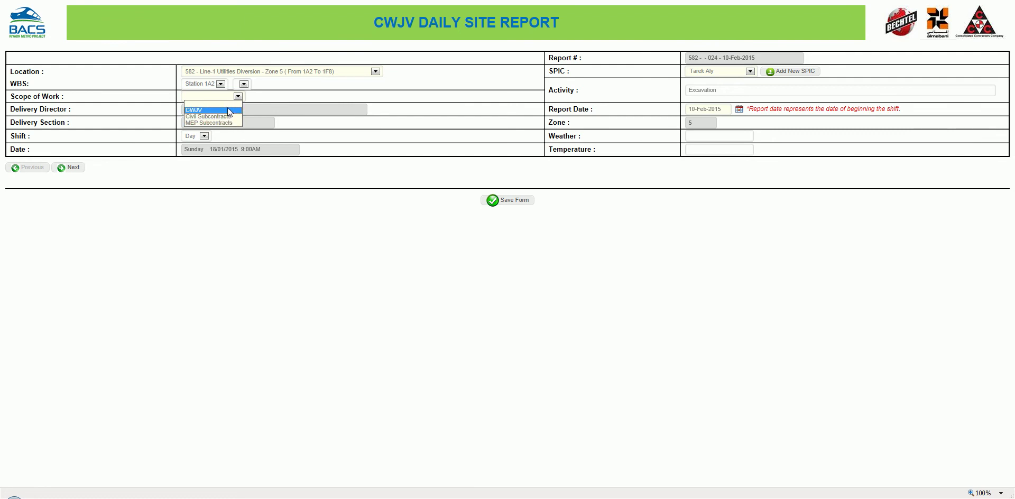
left_click(227, 109)
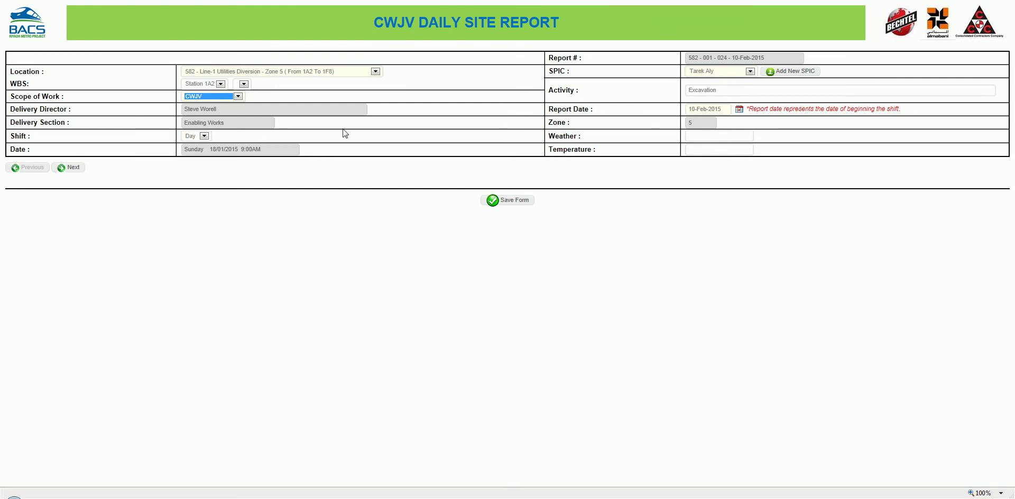
Enter Sunny as the weather and 45 C as the temperature, and continue to the Discipline section
left_click(731, 137)
type("Sunny")
key("Tab")
key("Tab")
type("5")
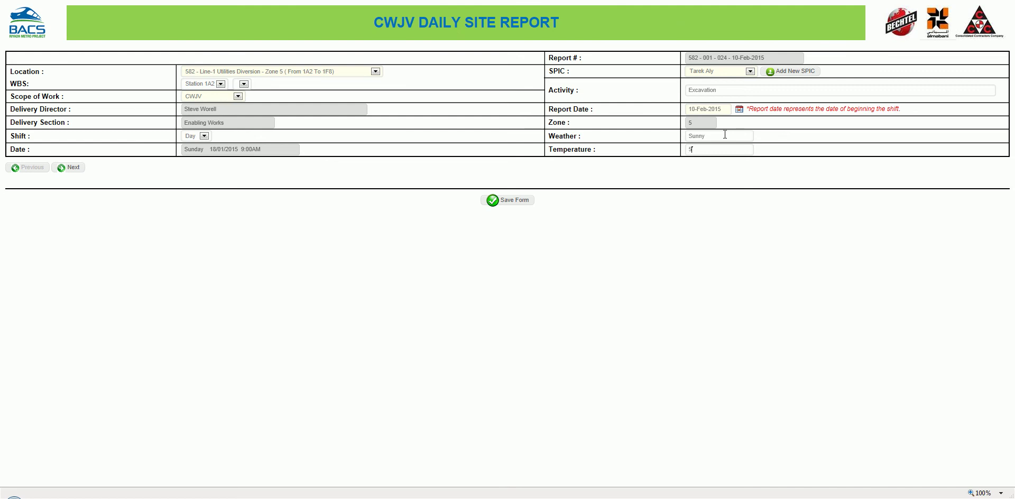
type("45 C")
left_click(67, 168)
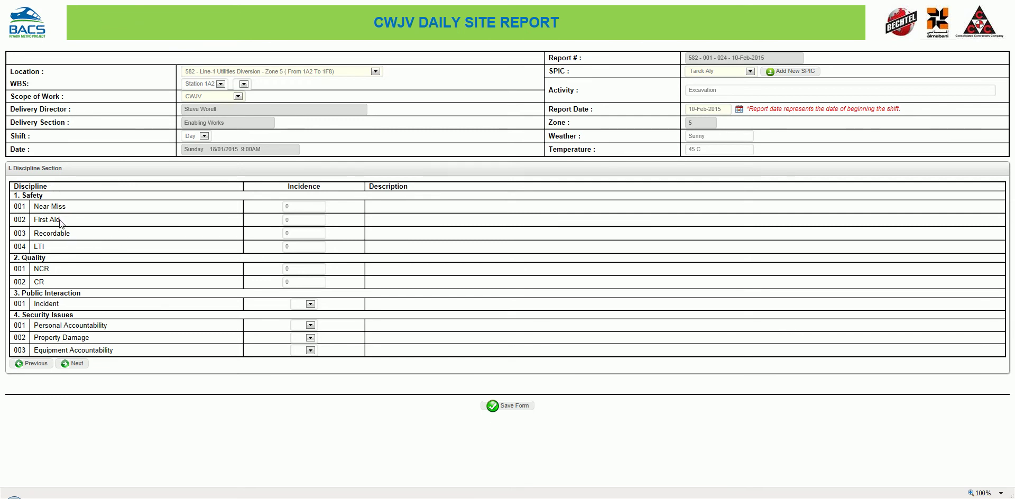
Record 1 First Aid incidence with the description "First aid issue with regards to the road works."
left_click(286, 217)
type("1")
left_click(340, 236)
left_click(309, 232)
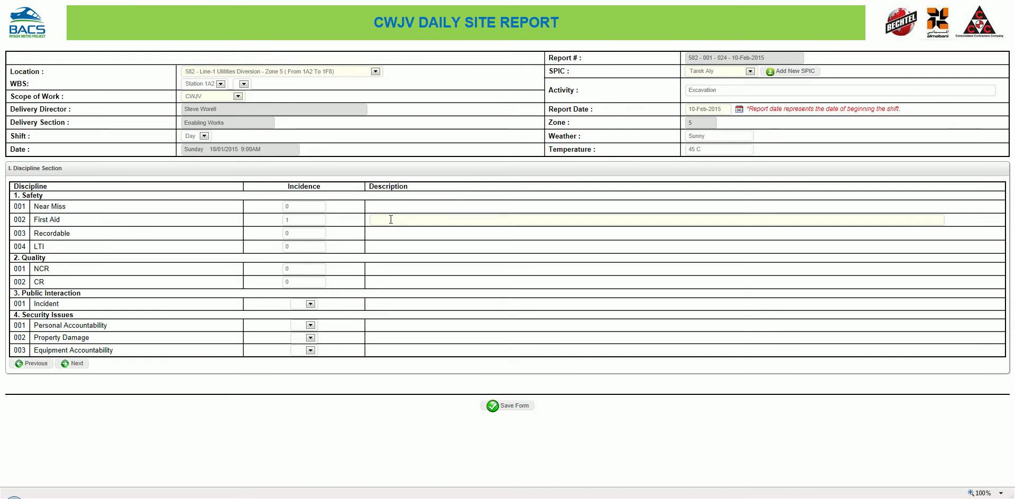
type("First aid issue with regards to the")
type("road works.")
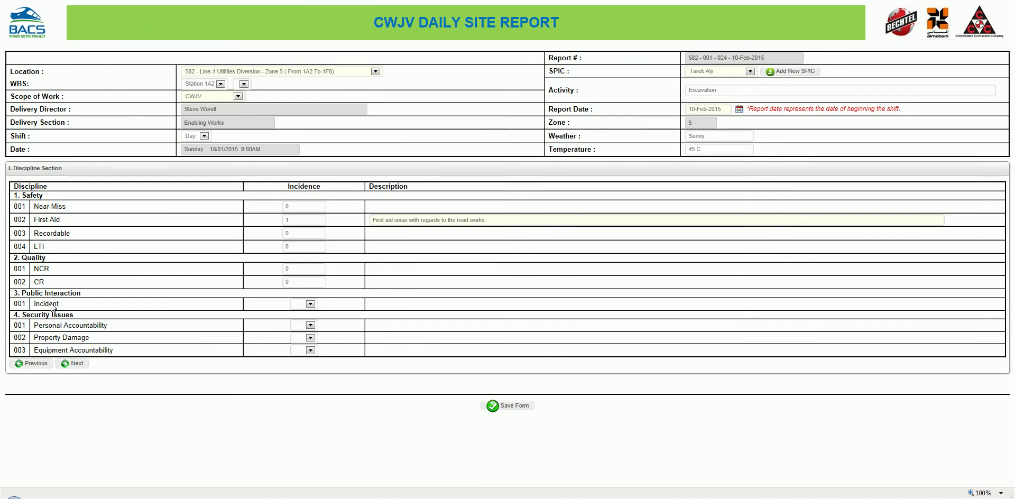
Try the Yes option for the public interaction incident and clear the selection again
left_click(311, 305)
left_click(337, 306)
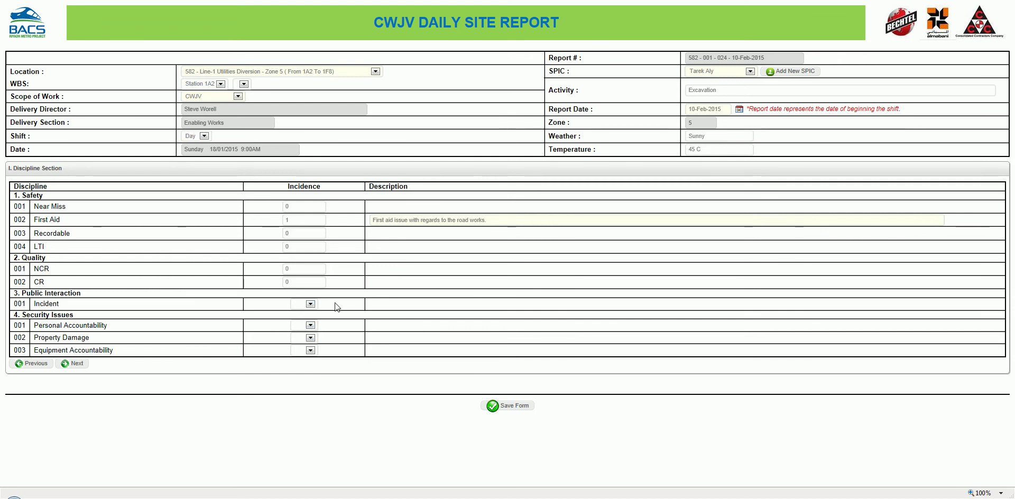
left_click(304, 318)
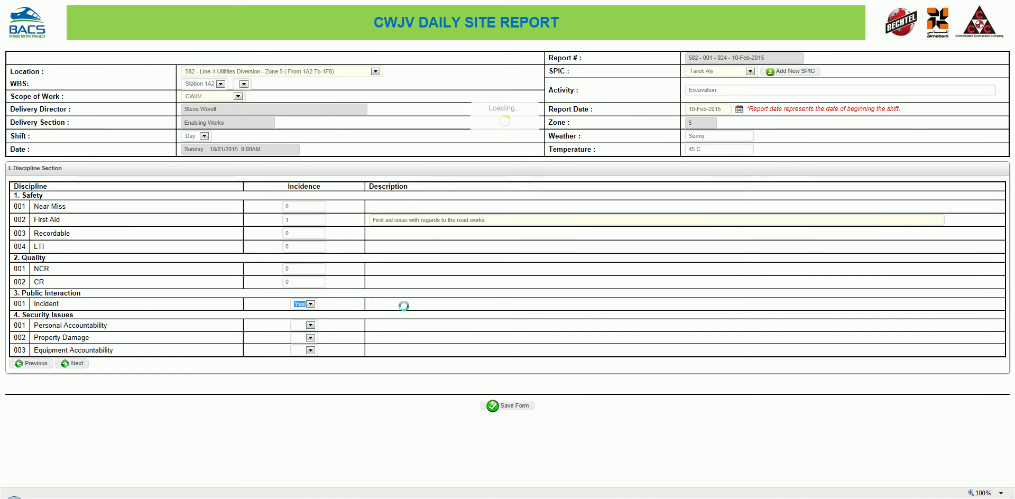
left_click(433, 306)
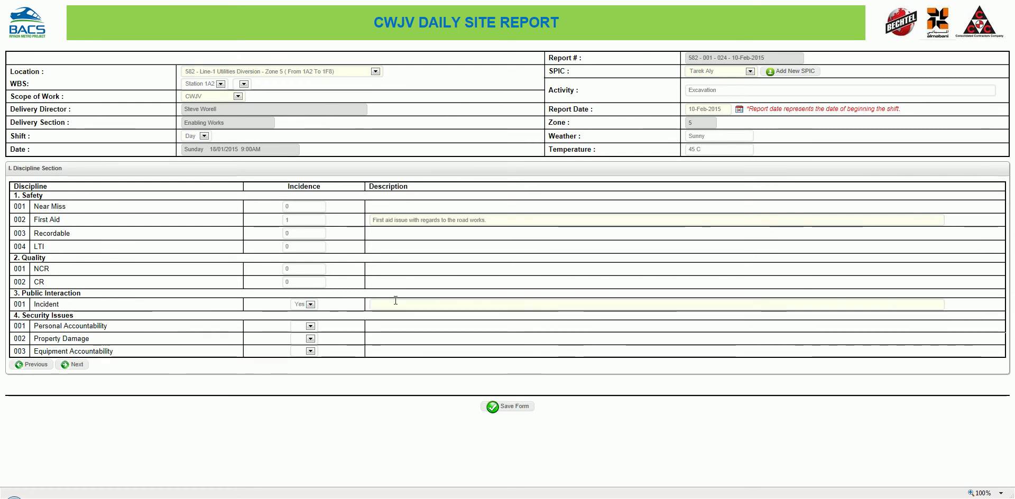
left_click(310, 305)
left_click(309, 312)
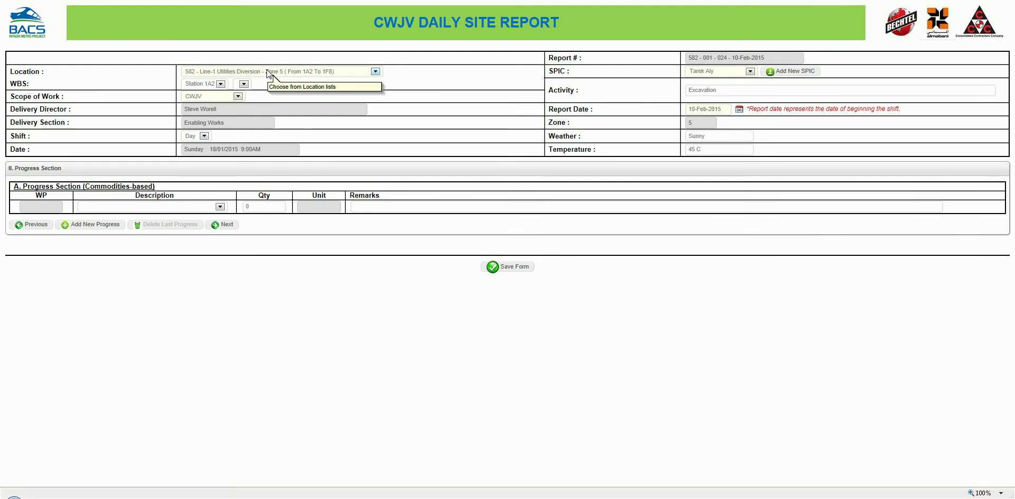
Fill the first progress row with Excavation and a quantity of 30
left_click(218, 206)
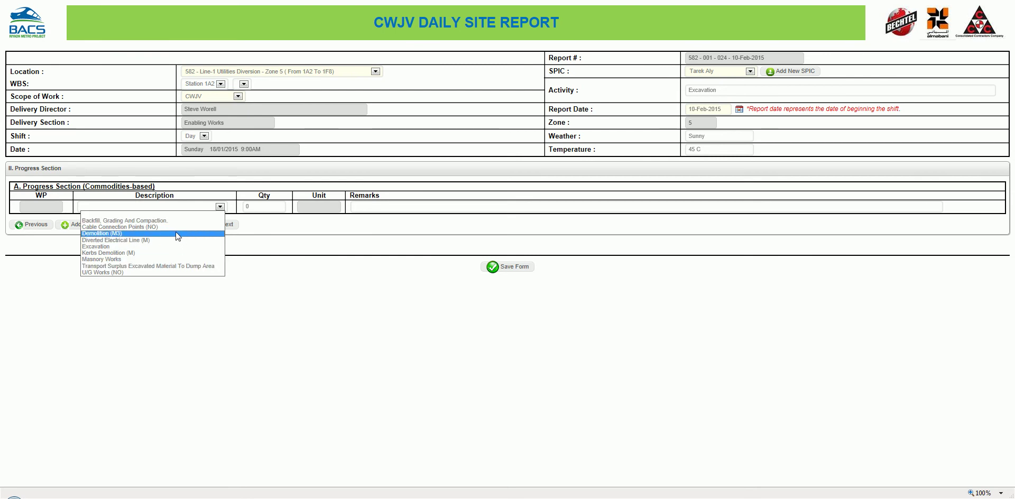
left_click(179, 246)
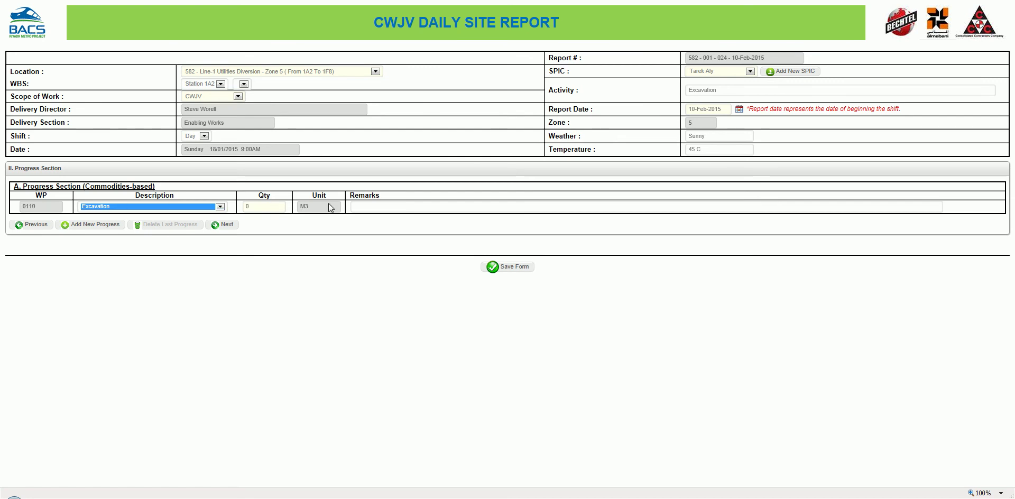
key("Tab")
type("3")
left_click(379, 208)
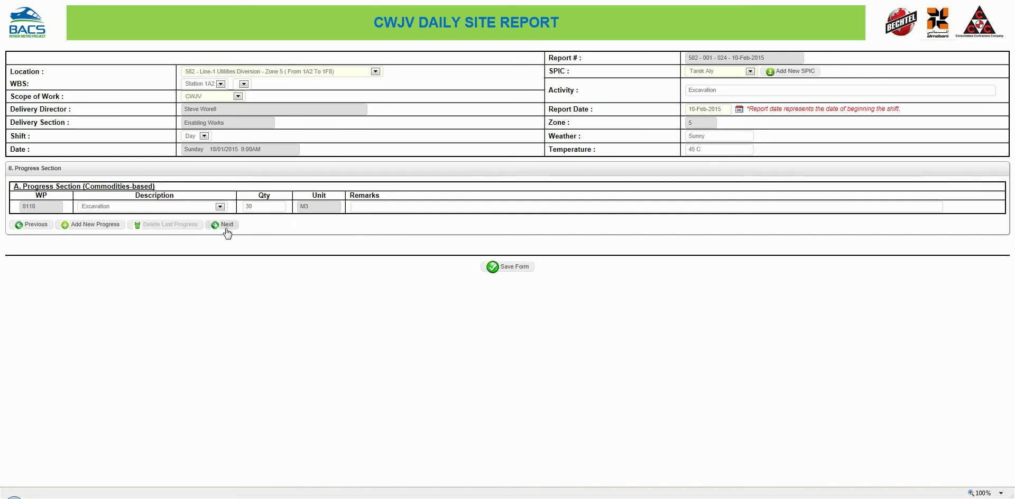
Add a second progress row for Demolition (M3) with a quantity of 10, and continue to the Concern section
left_click(93, 228)
key("Return")
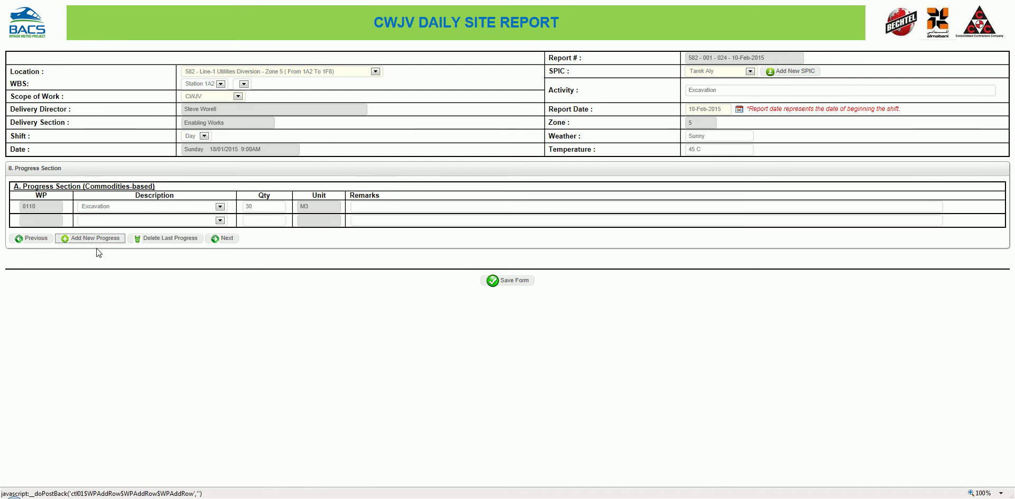
left_click(198, 220)
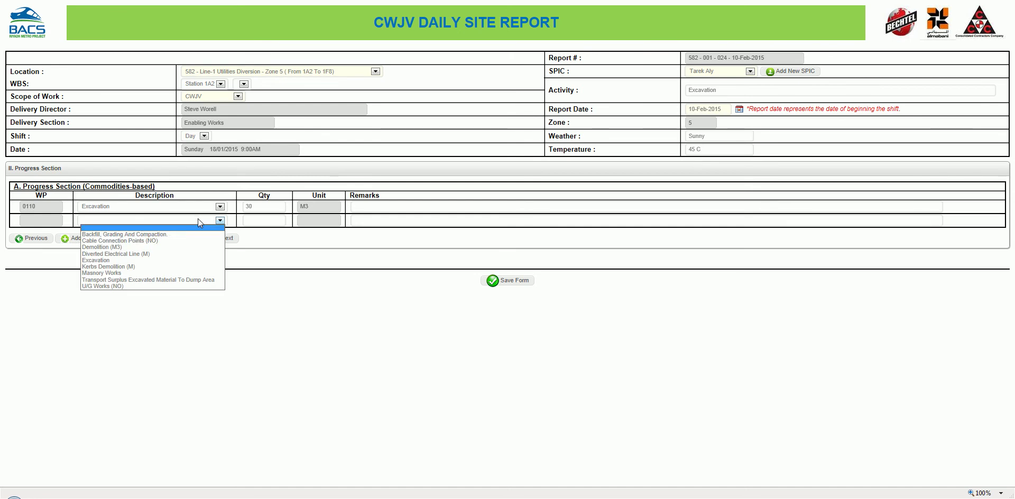
left_click(195, 247)
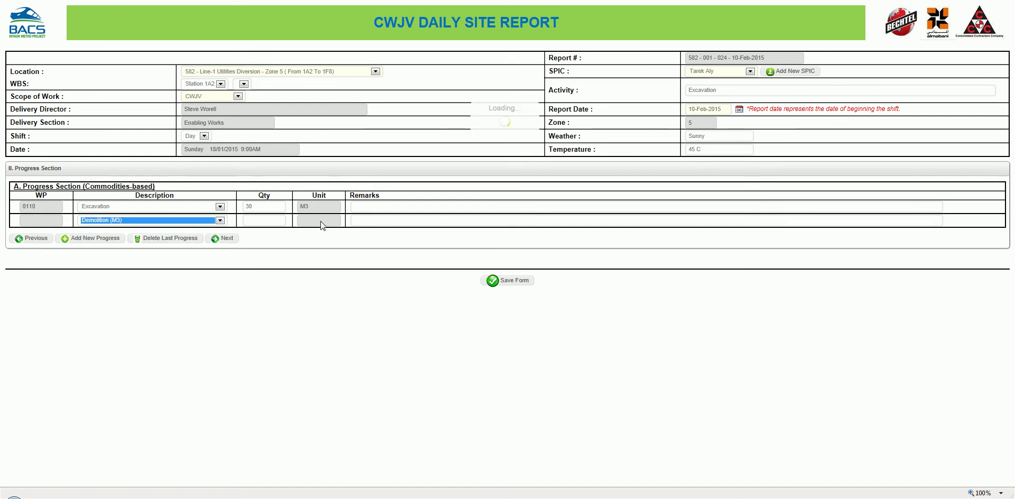
left_click(261, 220)
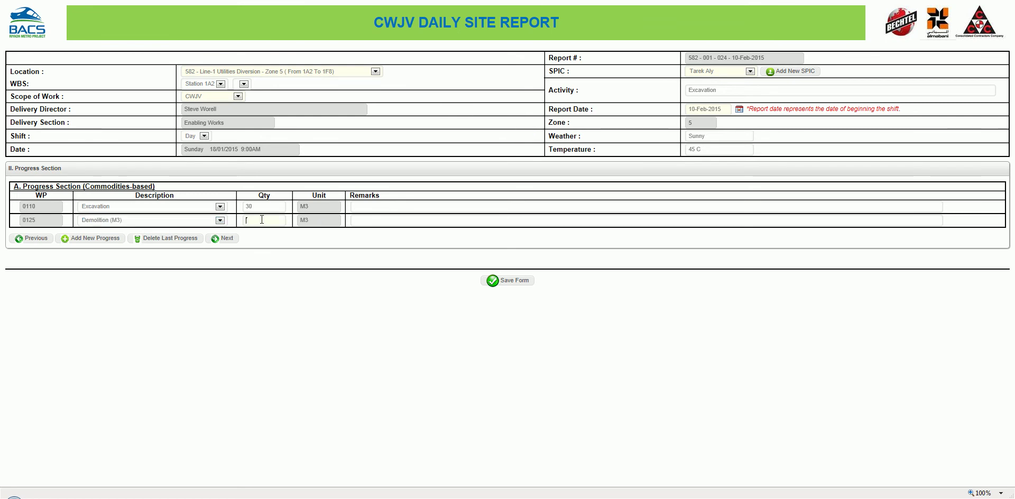
type("10")
left_click(226, 240)
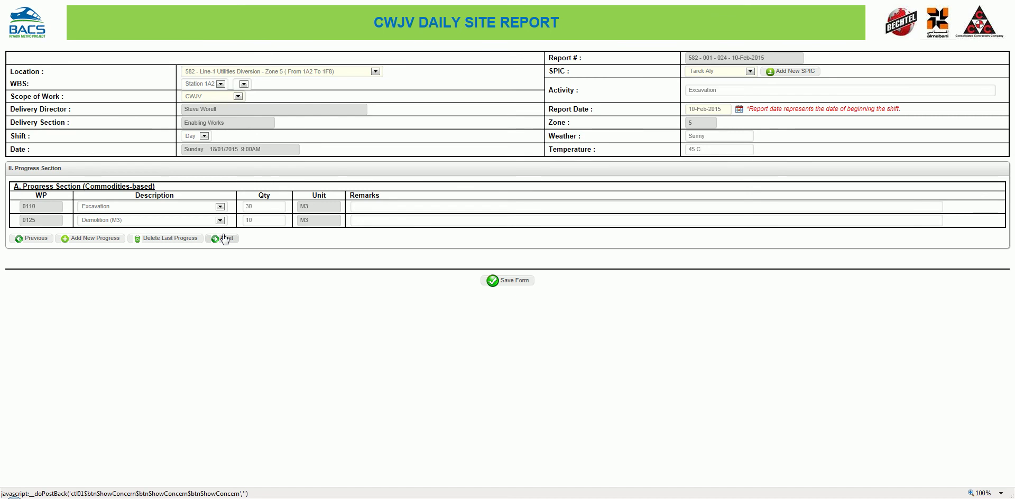
left_click(222, 240)
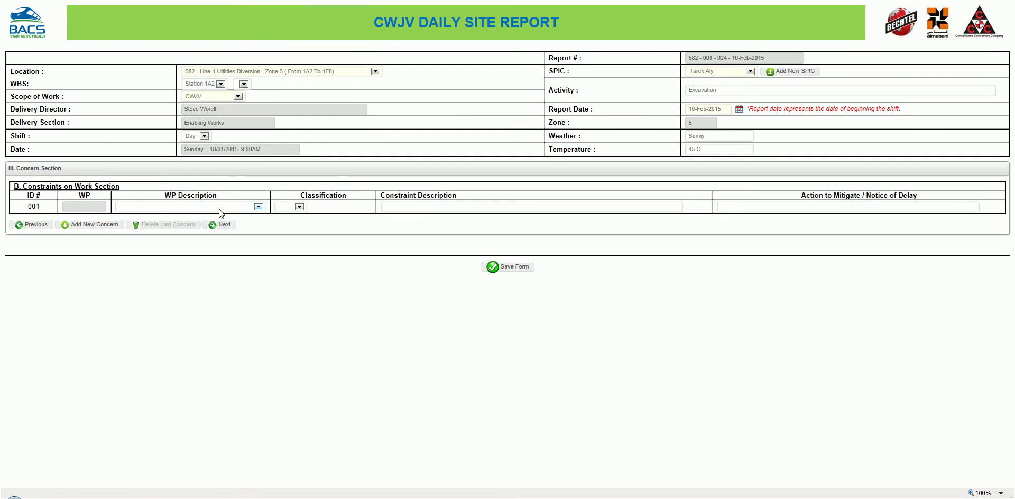
Set the first concern's WP description to Excavation and its classification to Minor
left_click(217, 206)
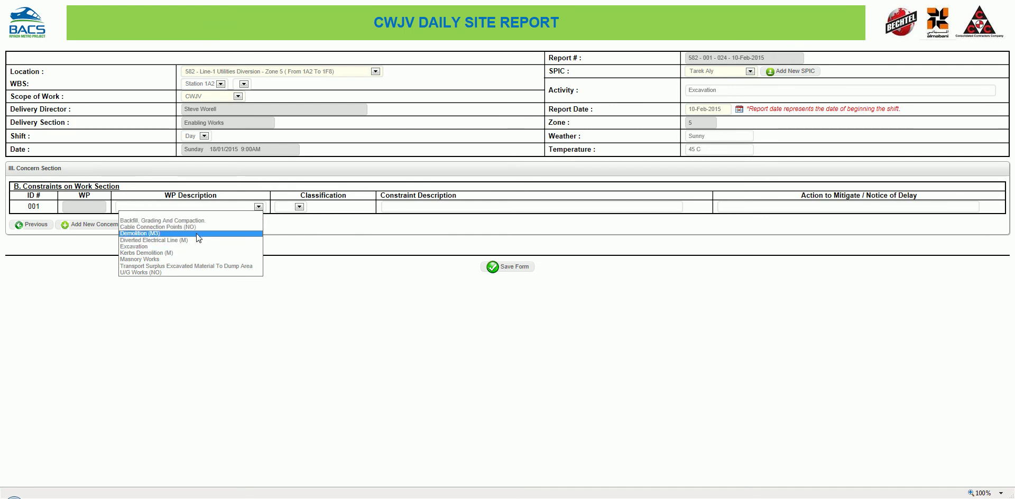
left_click(196, 247)
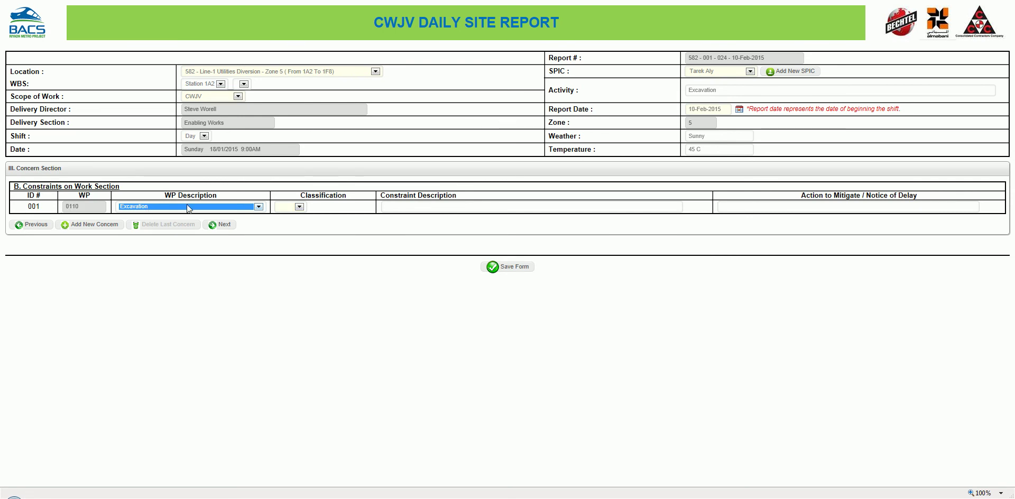
left_click(300, 206)
left_click(291, 216)
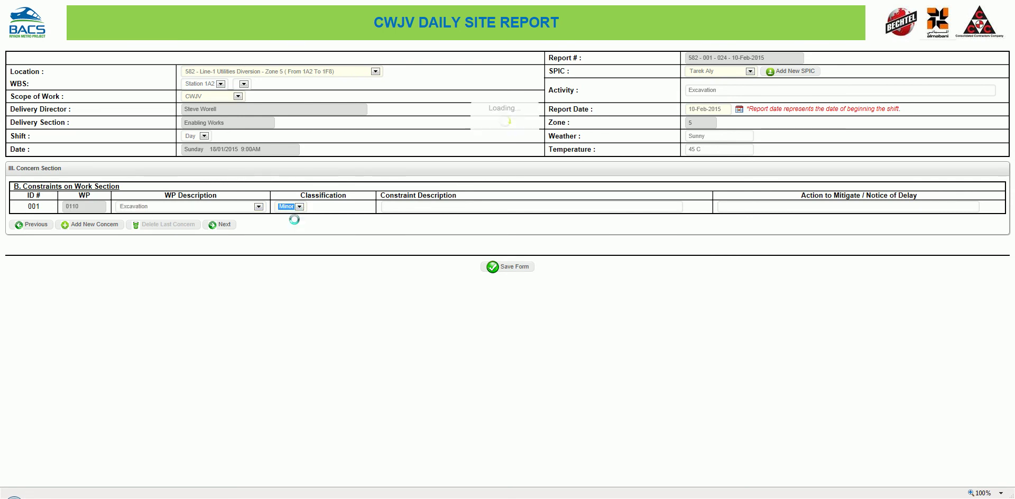
Describe the Excavation constraint as "The excavator wasn't ready to work on time and the operator came late for 3 hours"
left_click(423, 209)
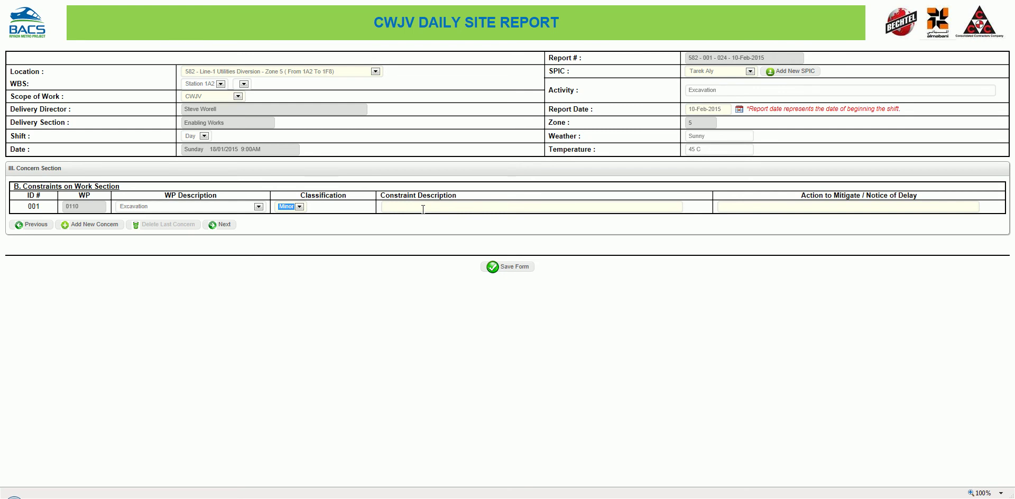
type("Thge")
key("BackSpace")
key("BackSpace")
type("e excavator was n't ready to work on ")
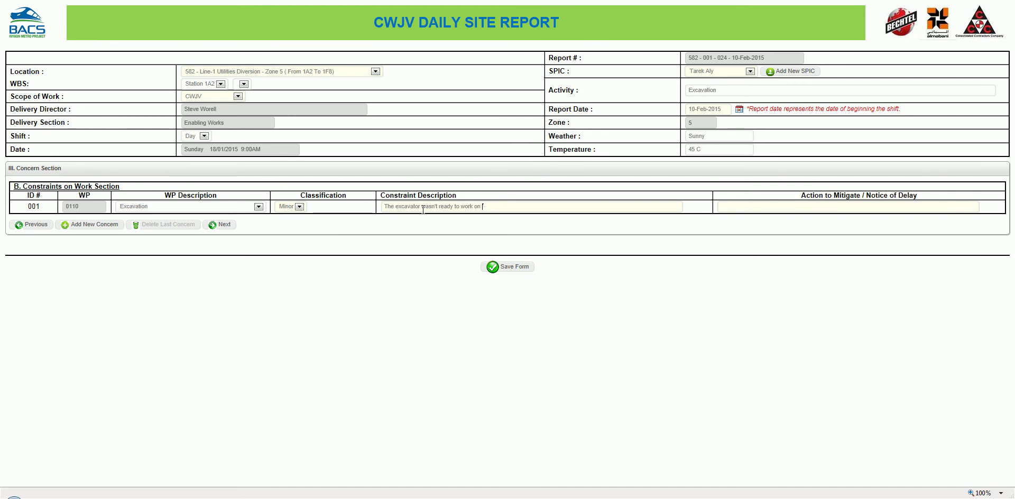
type("time and the operator came late for 3 hours")
Enter "Work overtime on friday" as the mitigating action for the constraint, and continue to the Manpower section
left_click(744, 205)
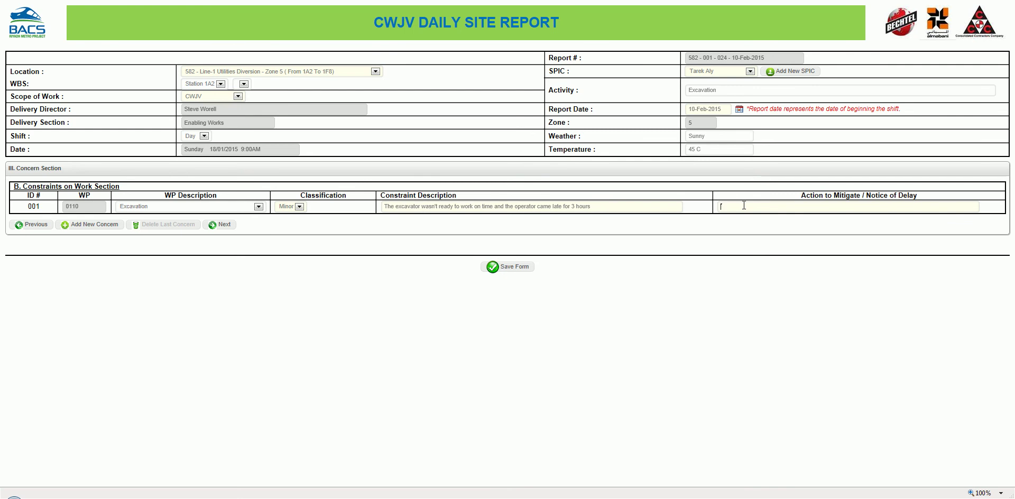
type("Work overtime on friday.")
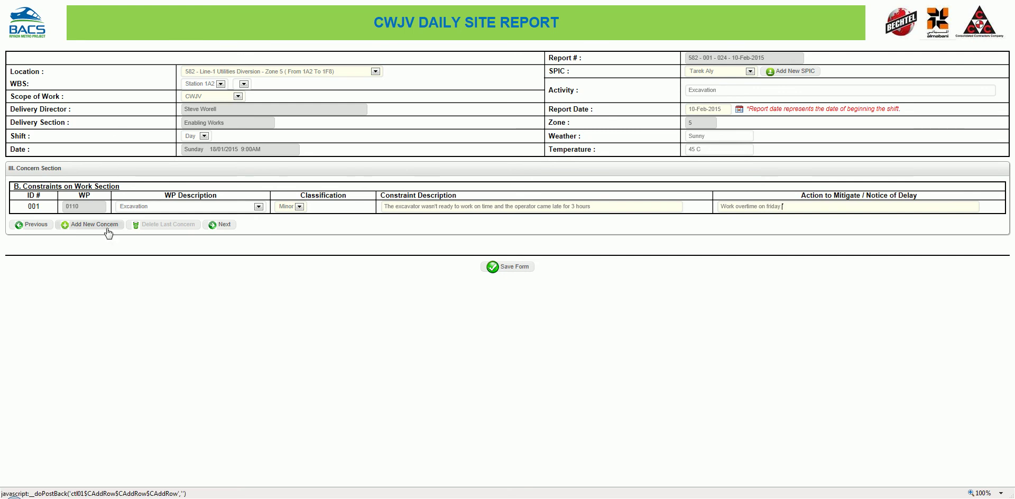
left_click(222, 227)
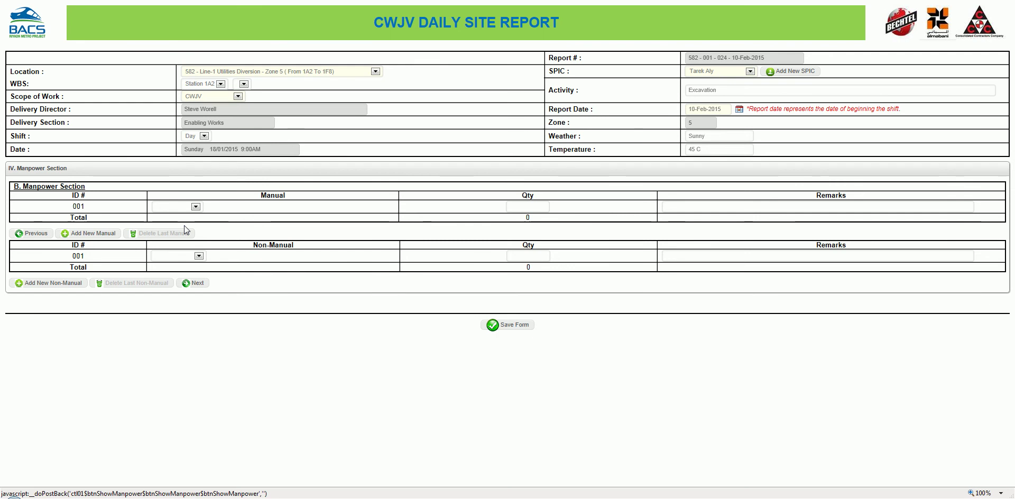
Fill the first manual manpower row with Charge Hand and a quantity of 10
left_click(177, 207)
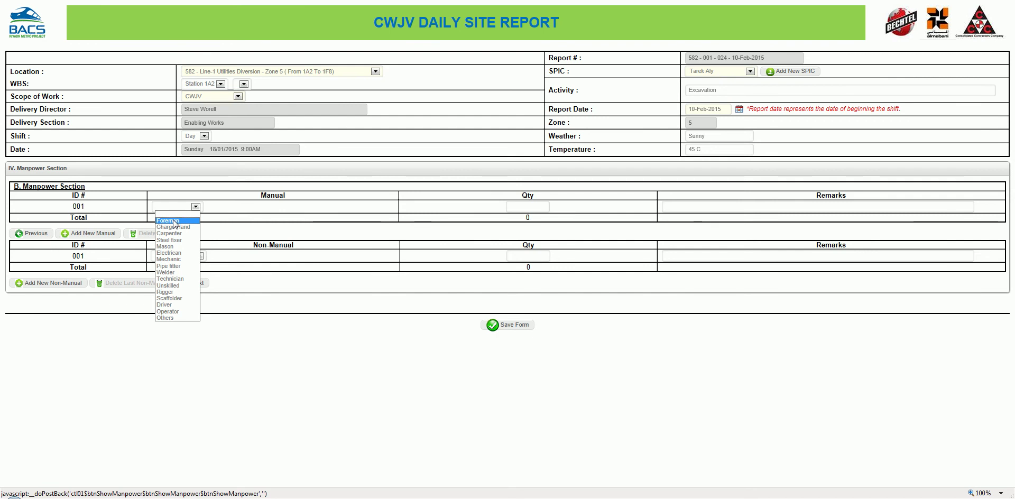
left_click(175, 227)
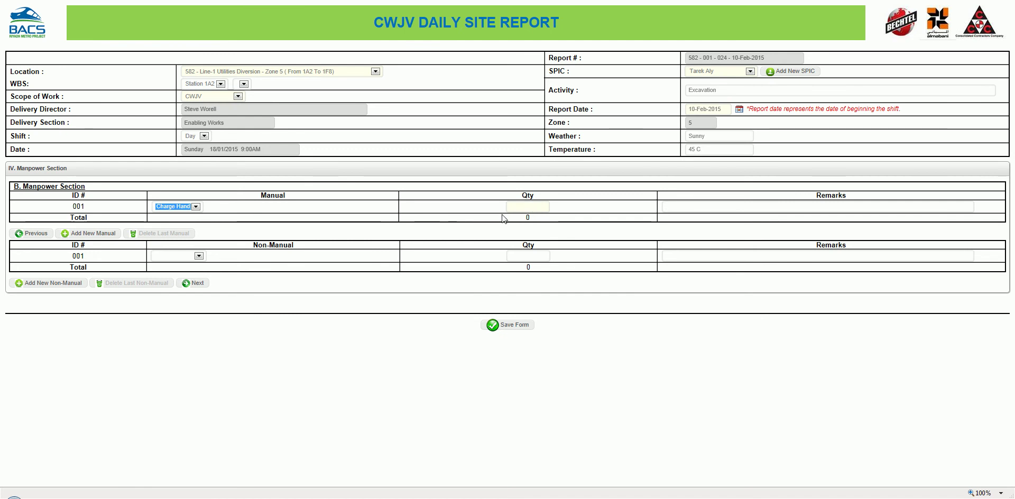
left_click(535, 204)
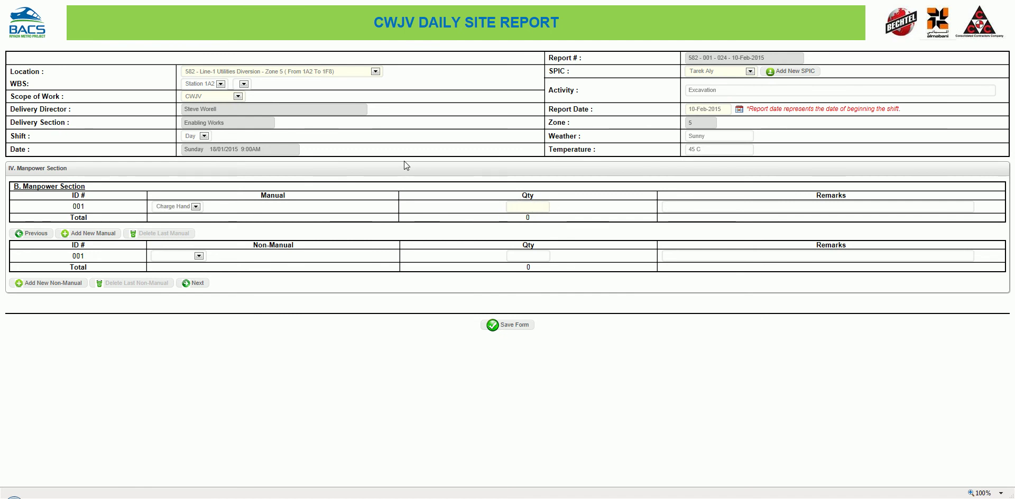
type("10")
Add a second manual manpower row with the type Others, specified as "Operator", and a quantity of 2
left_click(108, 234)
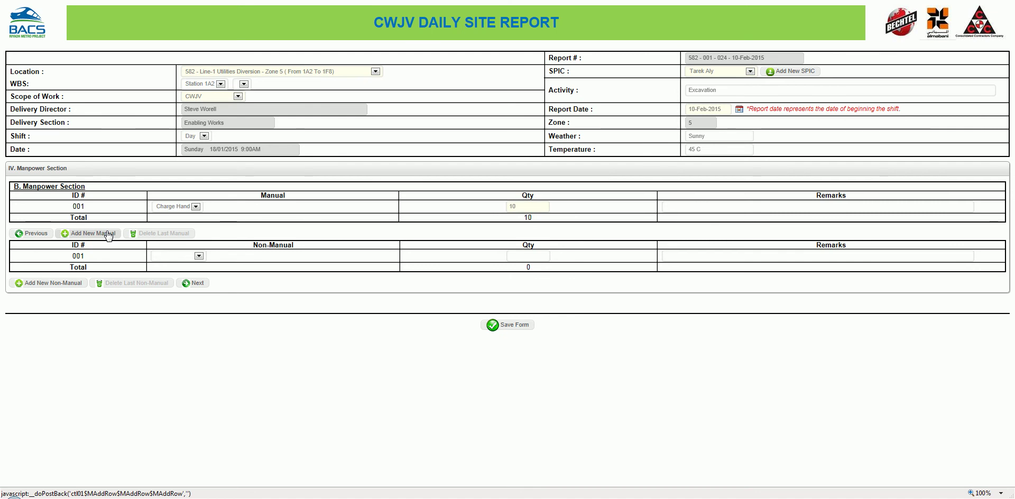
left_click(98, 236)
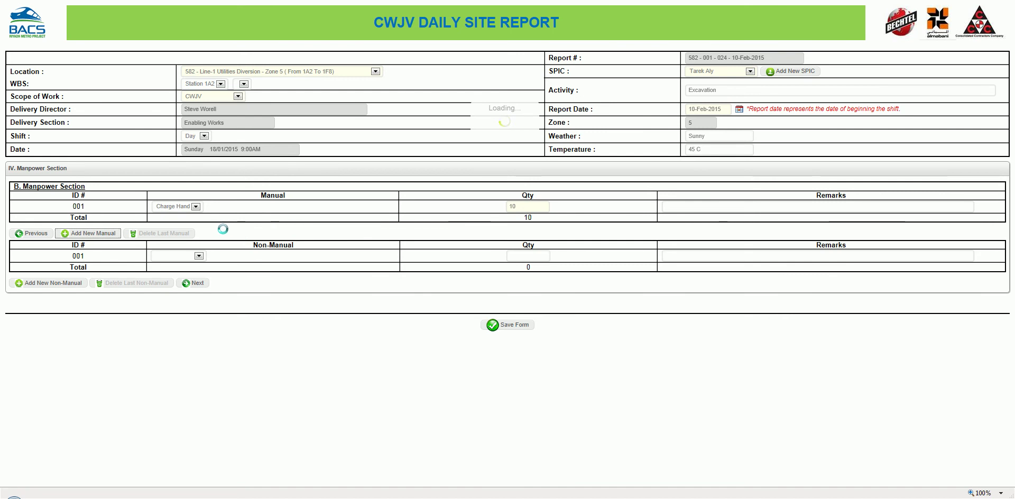
left_click(196, 220)
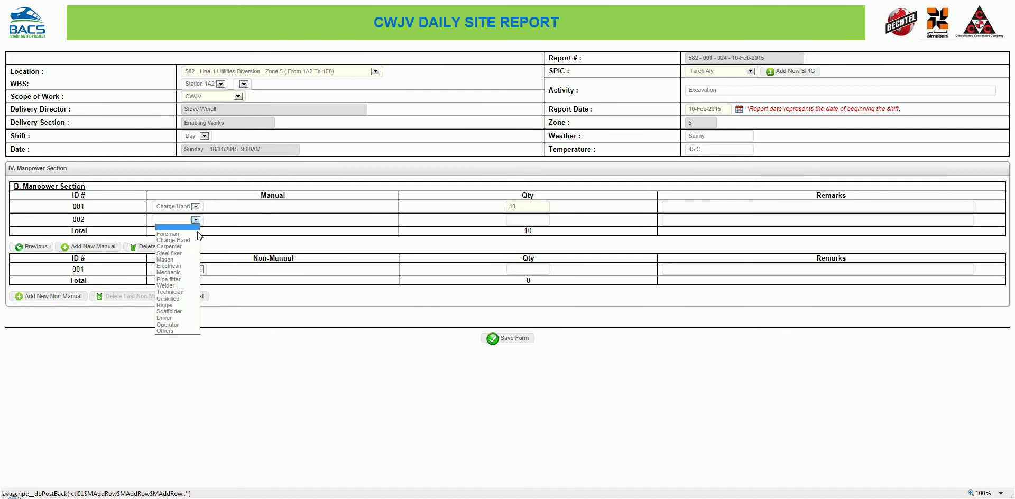
left_click(174, 331)
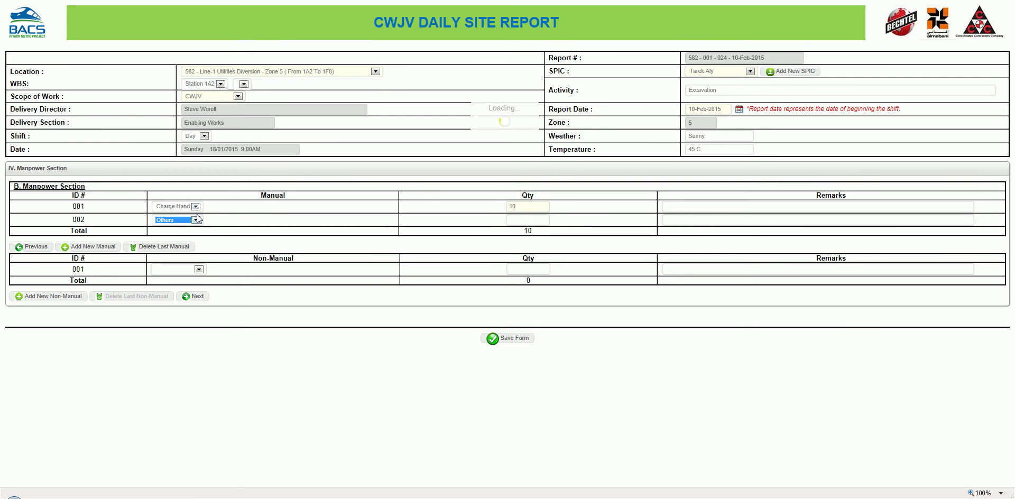
left_click(236, 221)
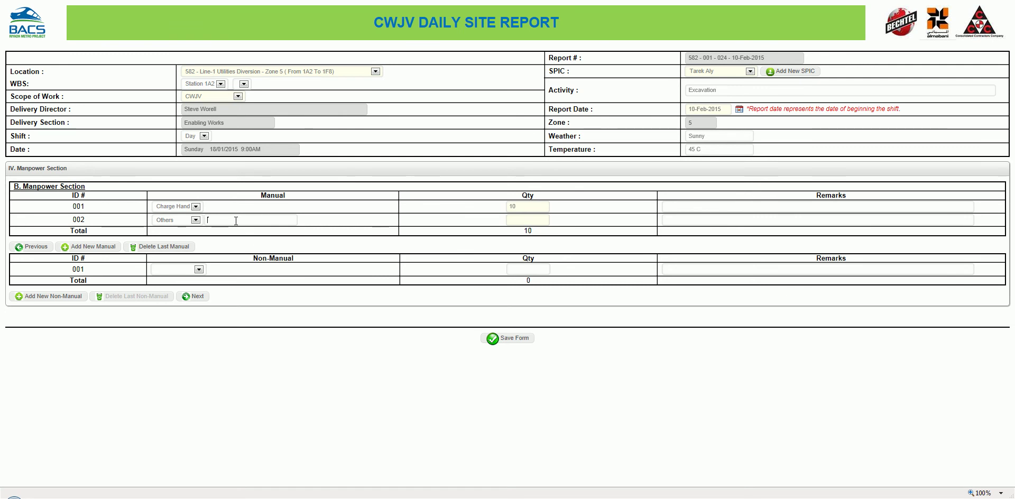
type("Operator")
left_click(539, 219)
type("2")
left_click(741, 220)
Fill the first non-manual row with Engineer and a quantity of 2, and continue to the Construction Equipment section
left_click(171, 271)
left_click(199, 270)
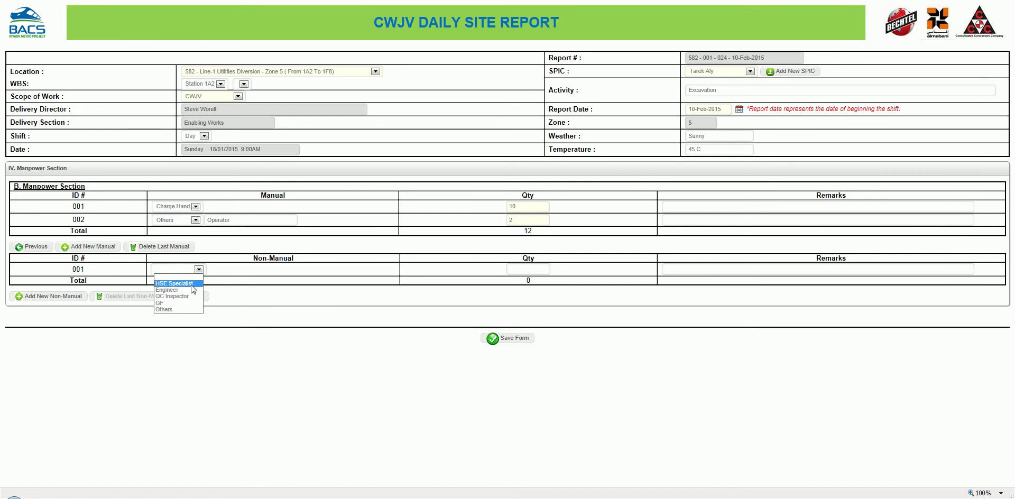
left_click(193, 290)
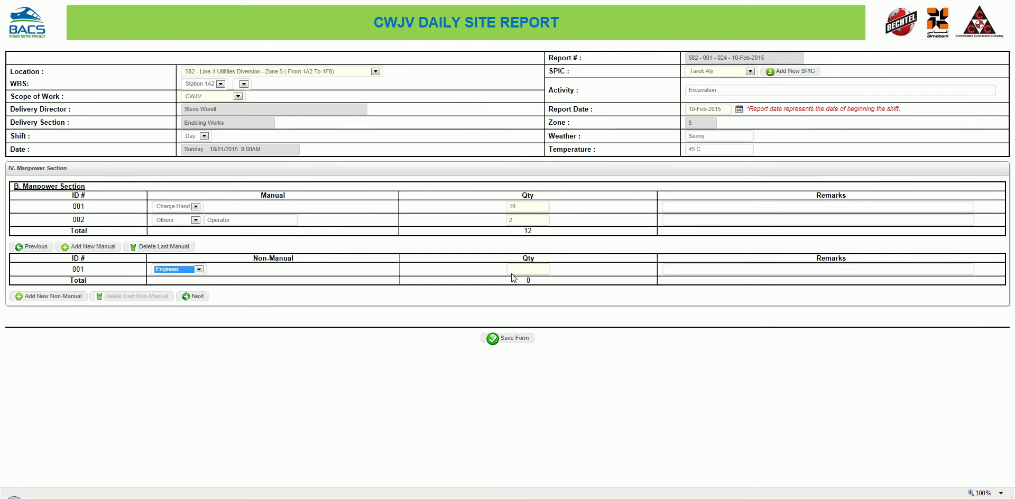
left_click(531, 271)
type("2")
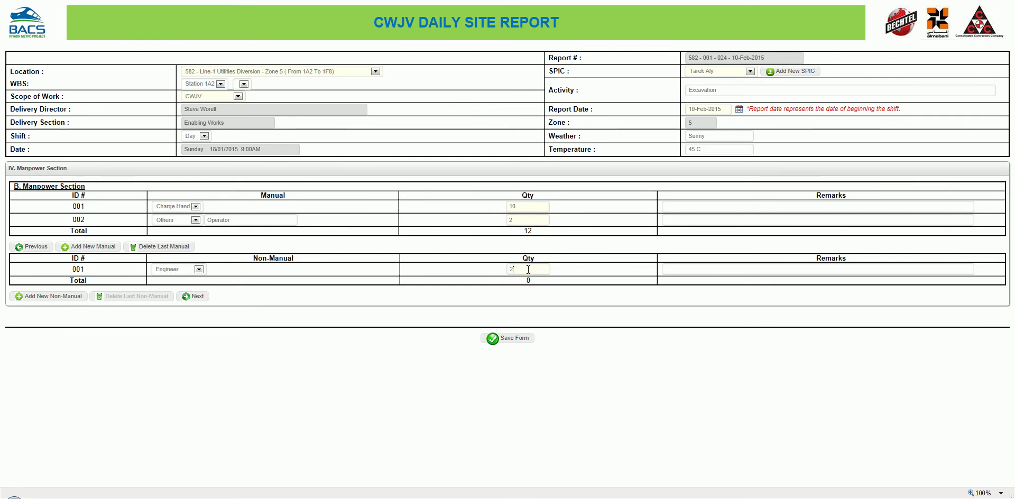
left_click(192, 297)
left_click(193, 300)
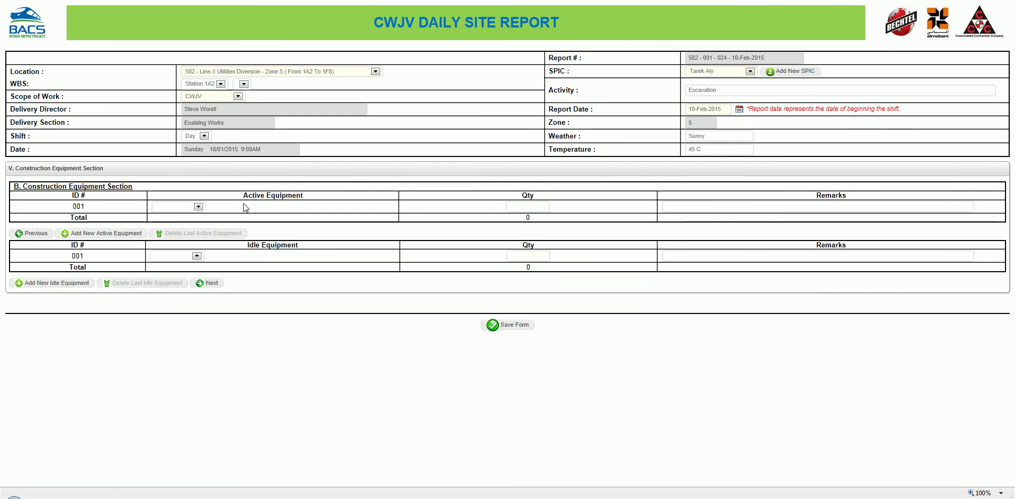
Fill the first active equipment row with Excavator and a quantity of 2
left_click(198, 207)
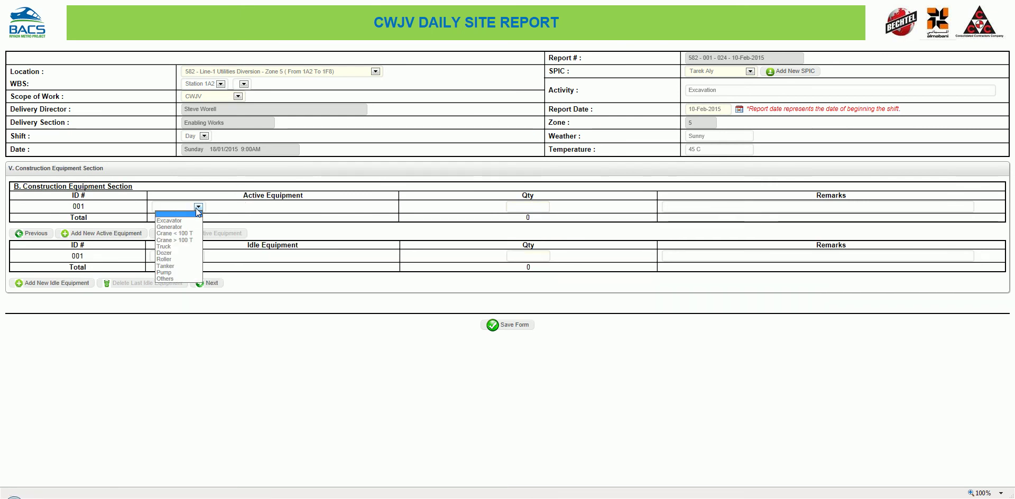
left_click(194, 221)
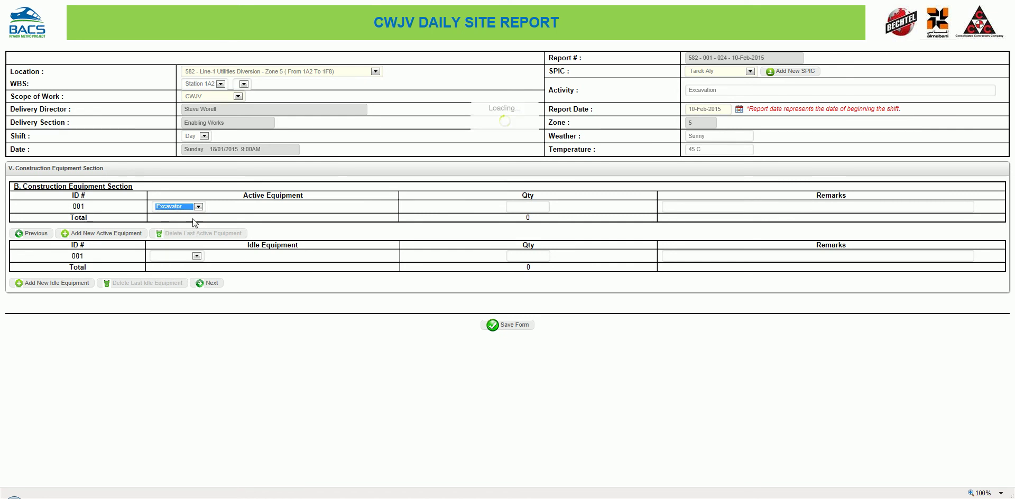
left_click(534, 207)
type("2")
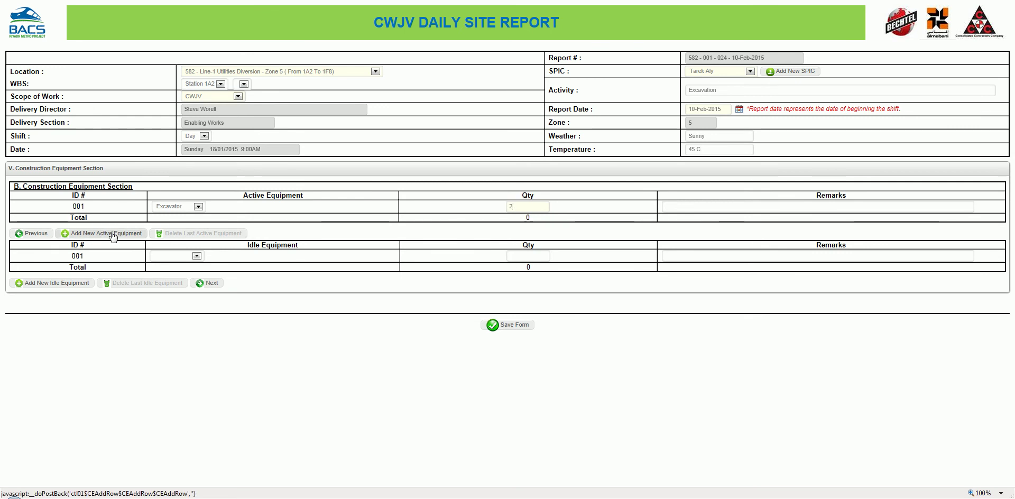
Fill the first idle equipment row with Truck and a quantity of 1, and continue to the Remarks and Attachment sections
left_click(181, 259)
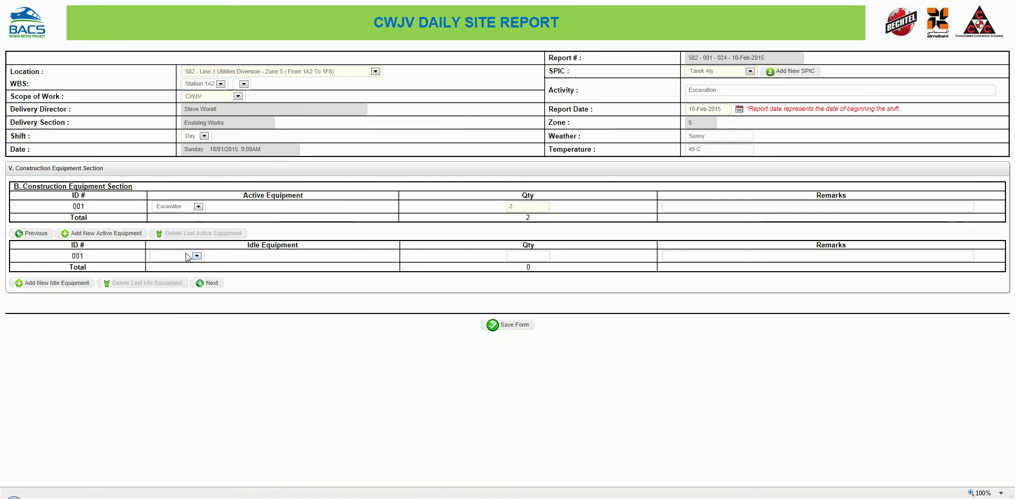
left_click(185, 256)
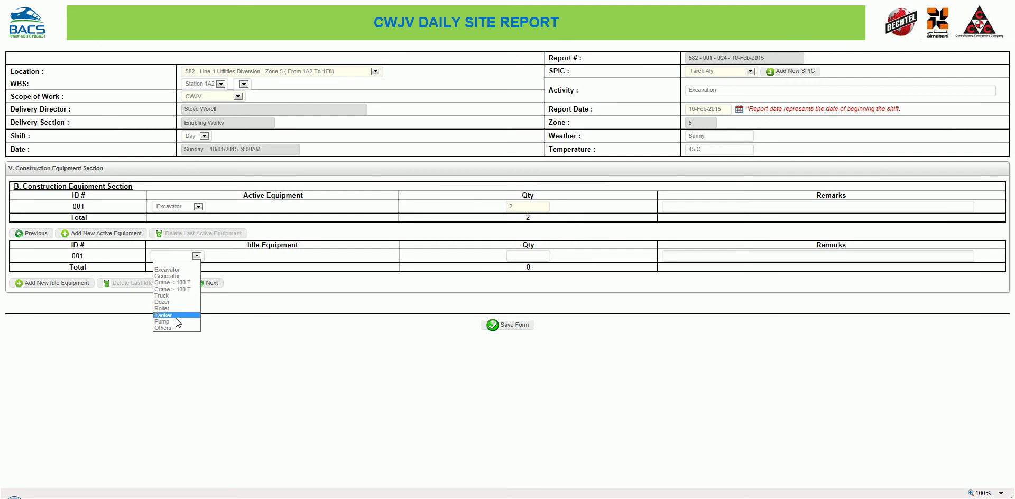
left_click(168, 295)
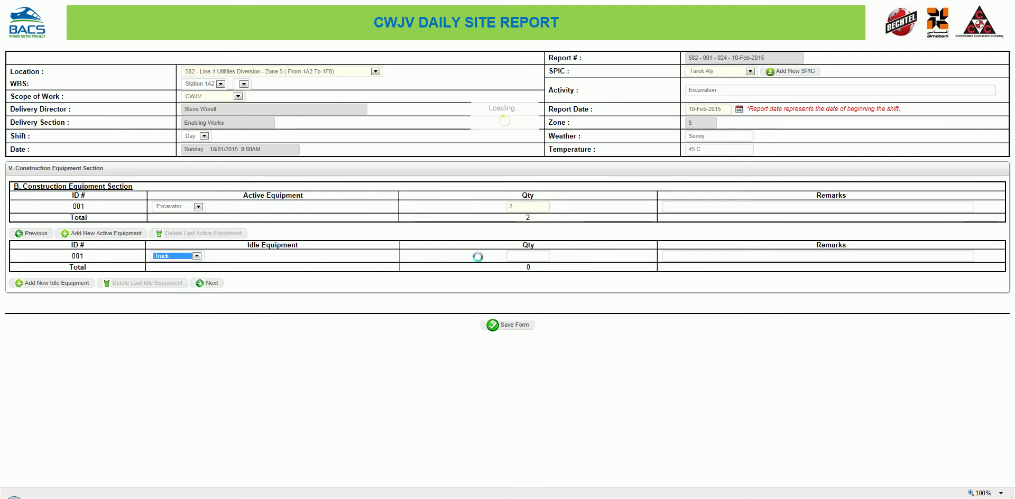
left_click(527, 257)
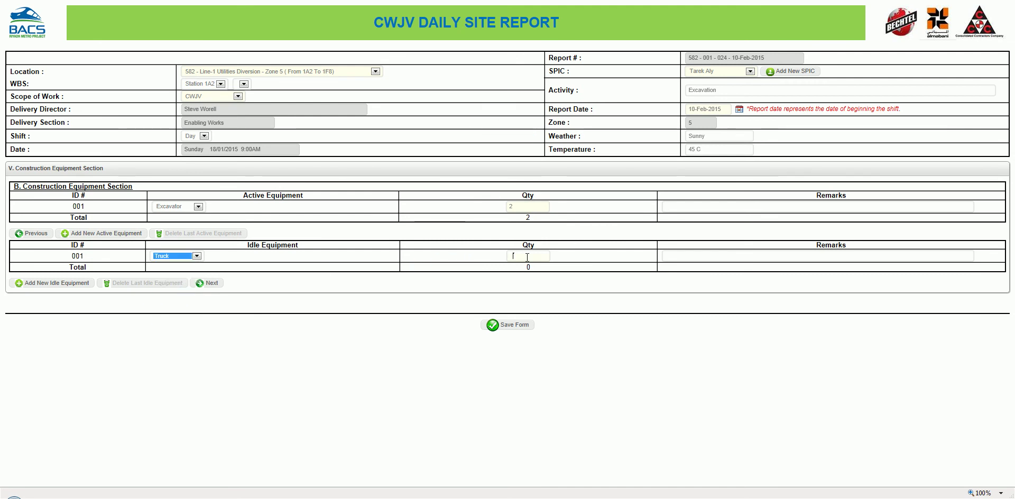
type("1")
left_click(207, 283)
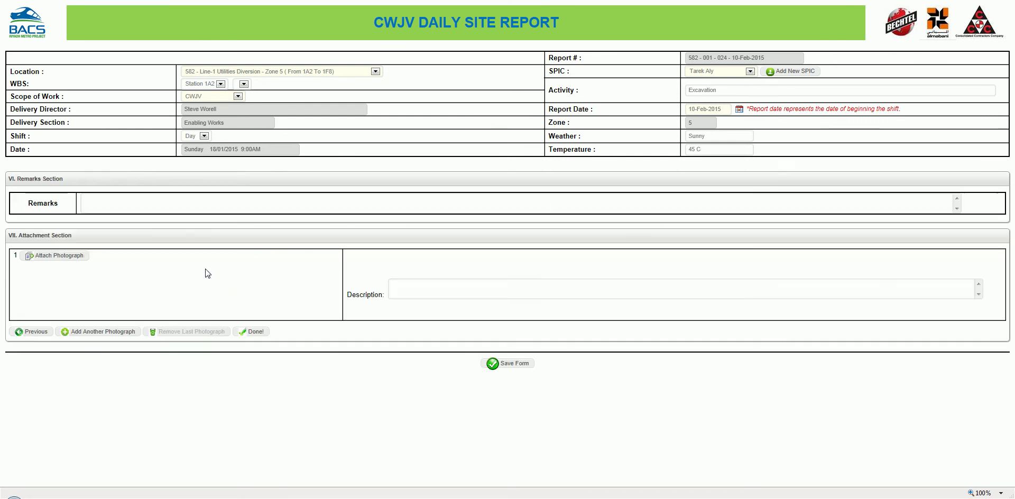
Enter report remarks starting with "I couldn't find the bla bla bla ... We have completed 10 m3 of" and mentioning the works
left_click(84, 199)
type("I couldn't find the bla bla bla ... We h")
type("ave completed 10 m3 of")
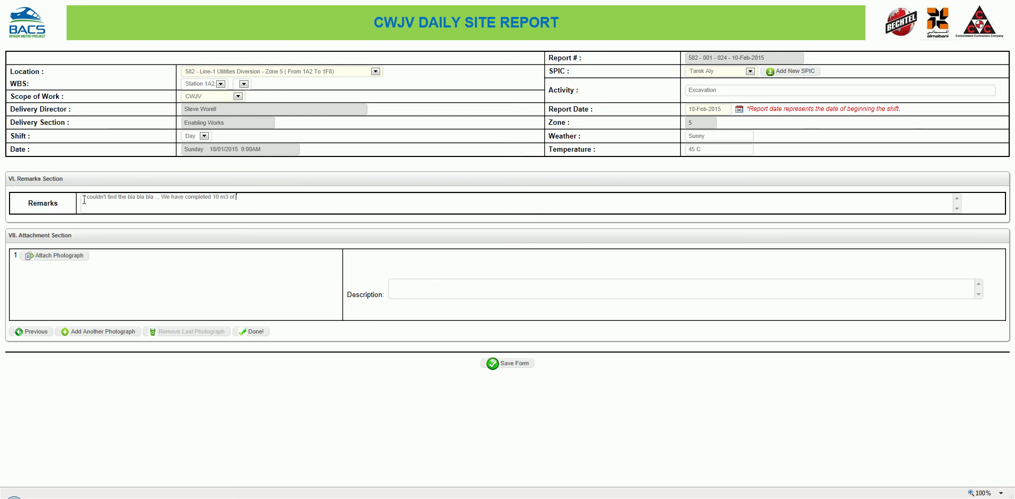
type("ing works  and ........")
Attach the file 5.pdf from the Desktop as the first photograph in the Attachment section
left_click(77, 261)
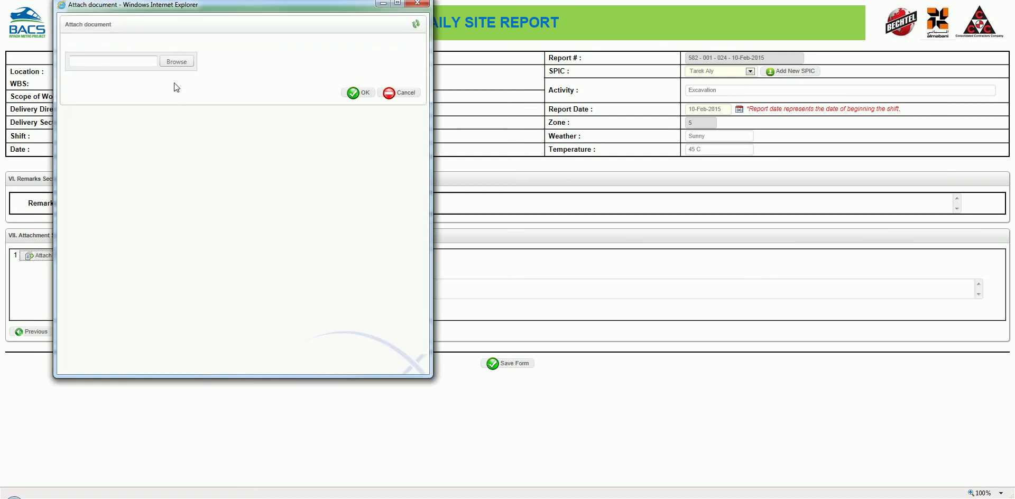
left_click(176, 61)
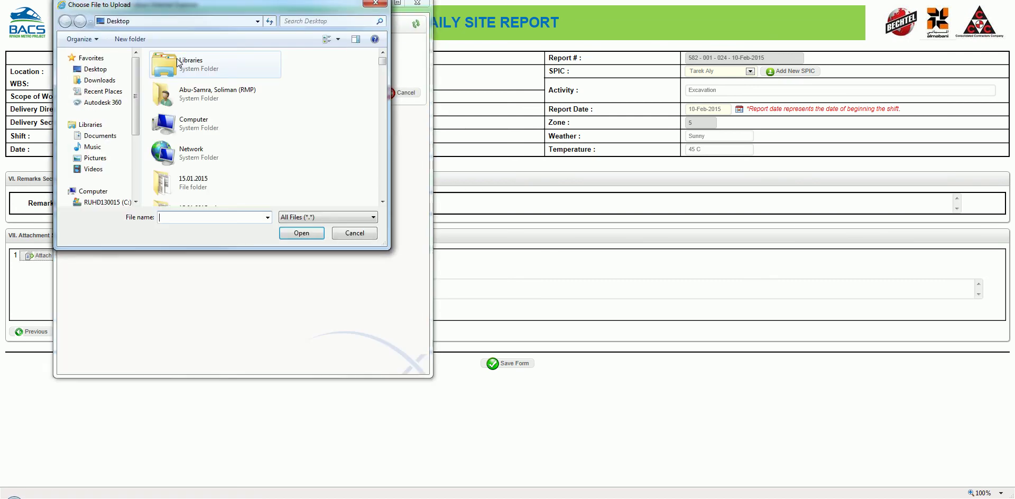
left_click(104, 80)
left_click(102, 70)
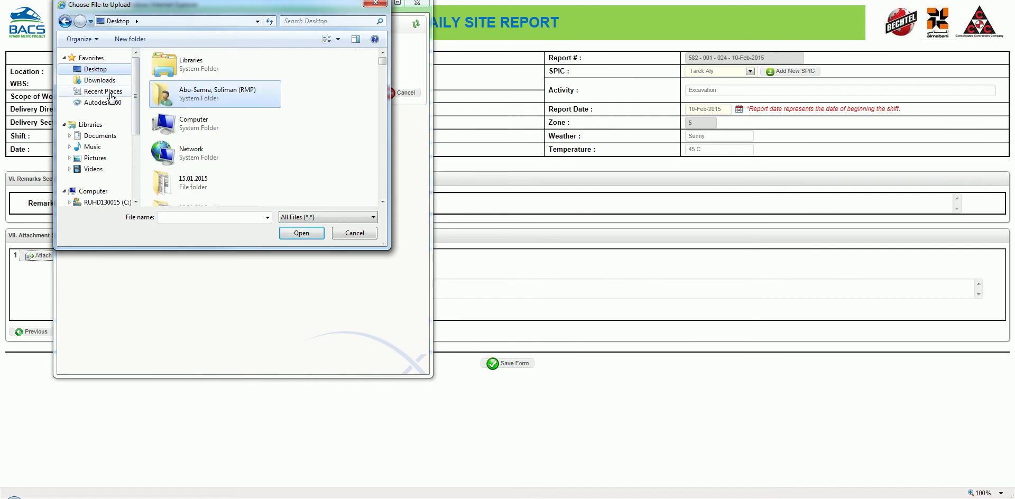
left_click(98, 136)
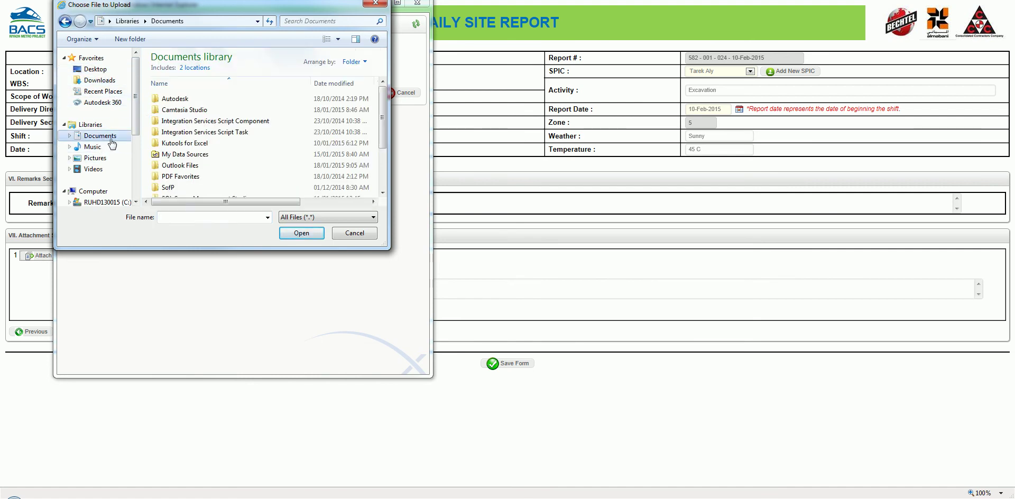
left_click(108, 70)
left_click_drag(383, 61, 382, 80)
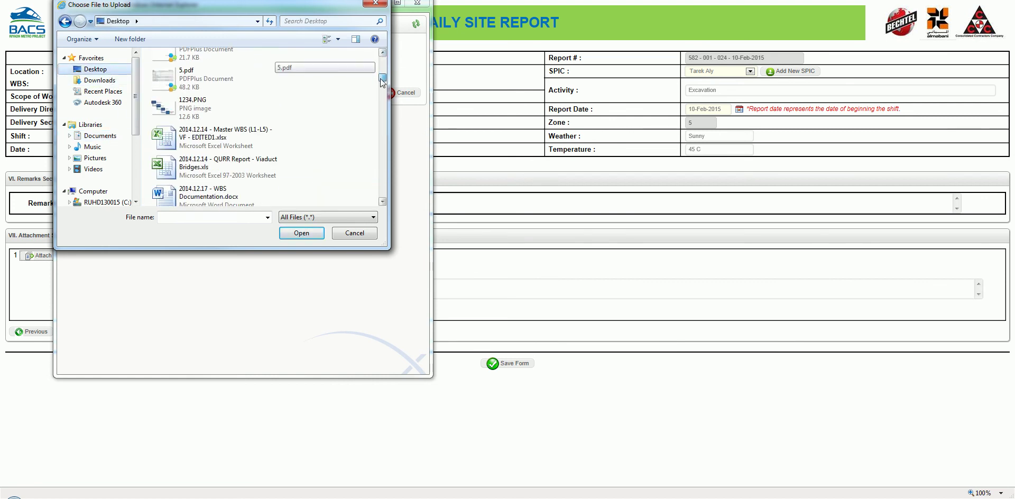
double_click(207, 132)
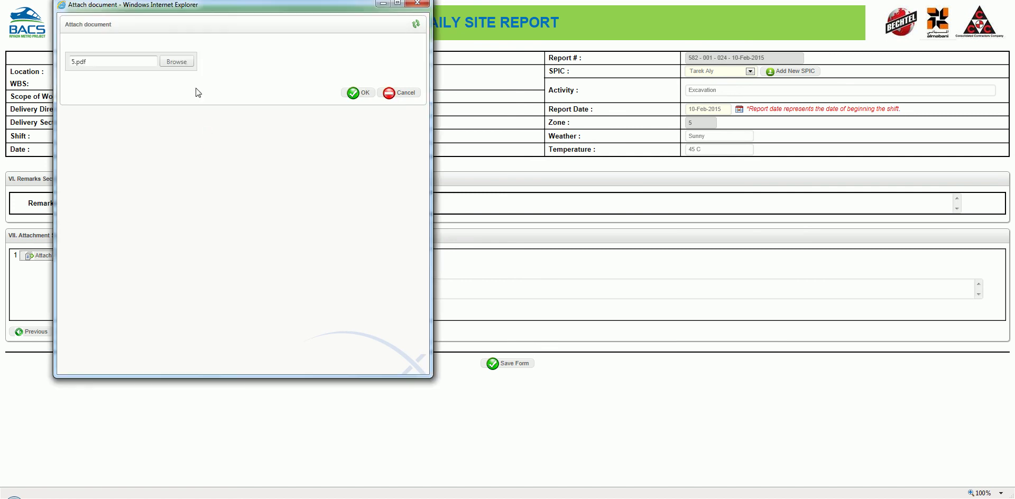
left_click(354, 94)
Finish the section-by-section entry to bring up the complete report form with its Approving section
left_click(435, 284)
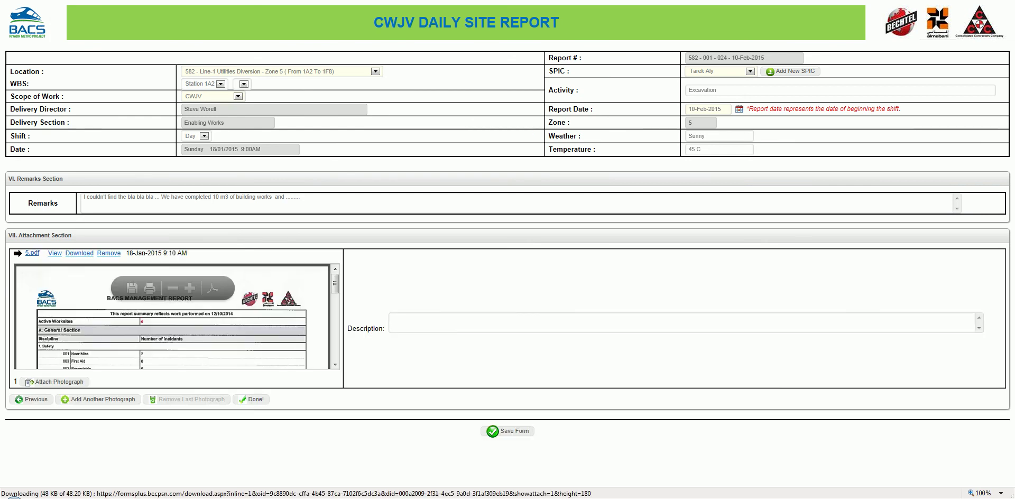
left_click(424, 323)
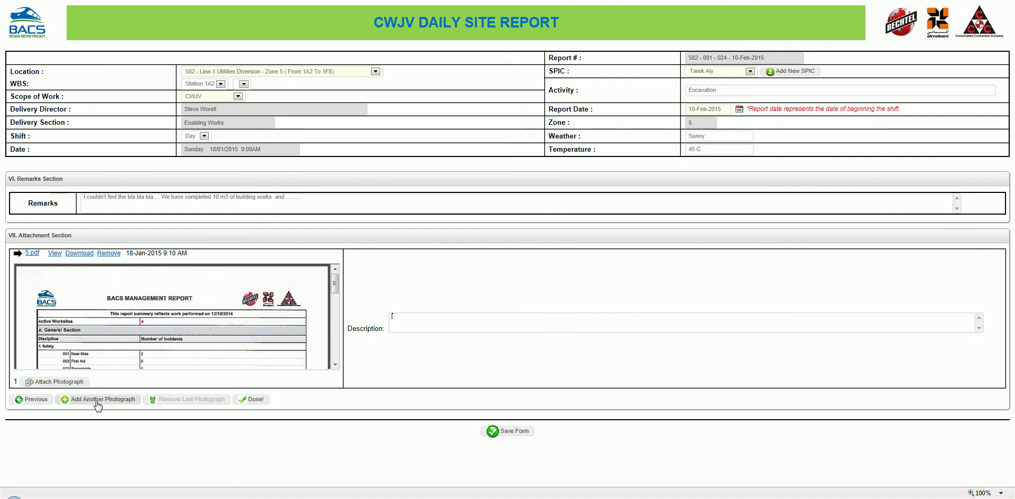
left_click(260, 404)
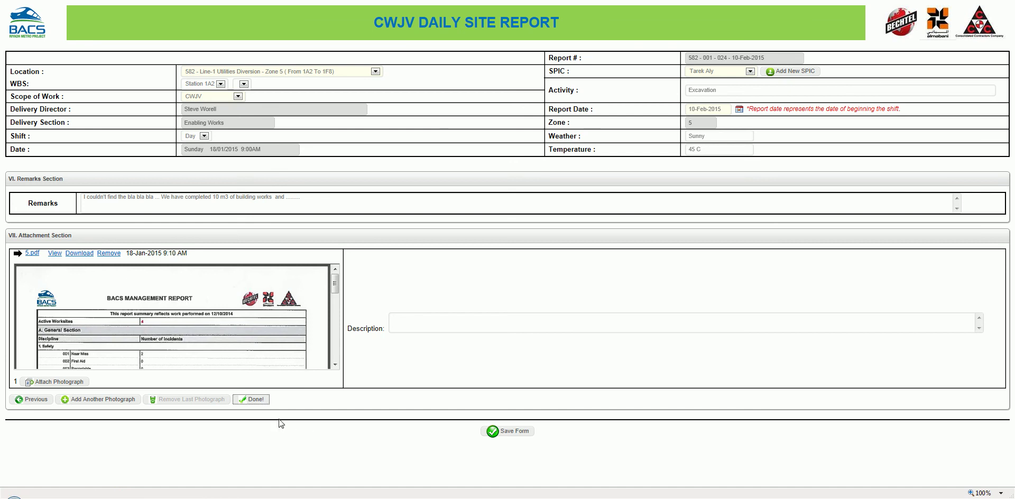
left_click(254, 405)
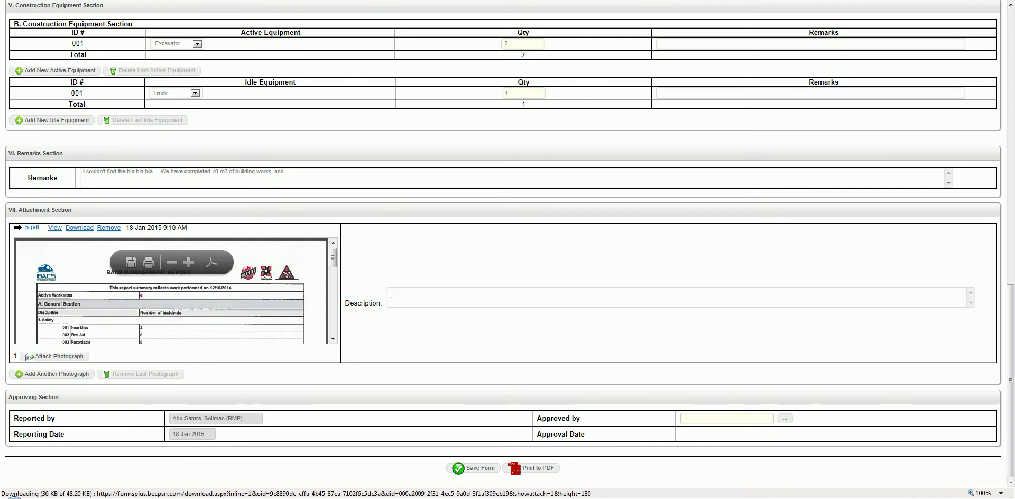
Enter the attachment description "This is the BMR report that is submitted to the management"
left_click(391, 294)
type("This is the BMR report that is")
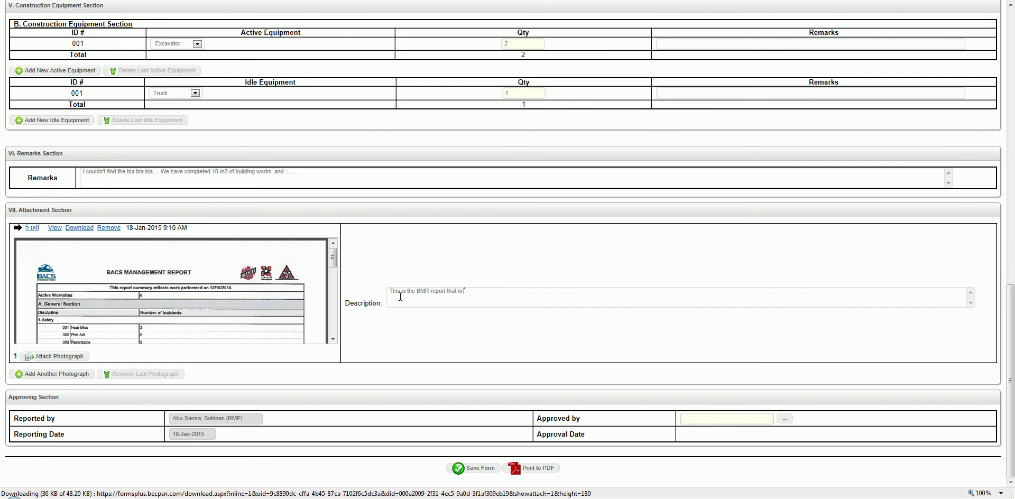
type(" submitted to the management")
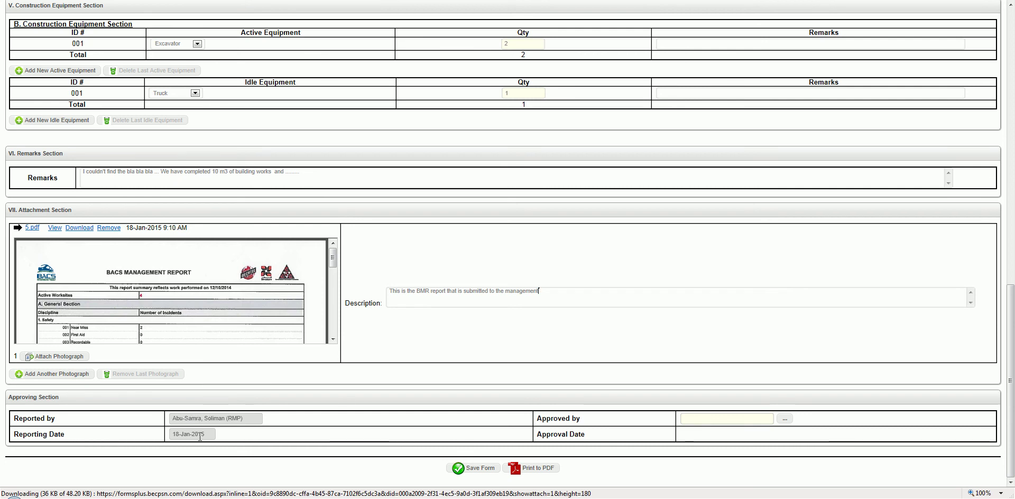
Search the user chooser by surname and set the report's own author as the approver
left_click(785, 419)
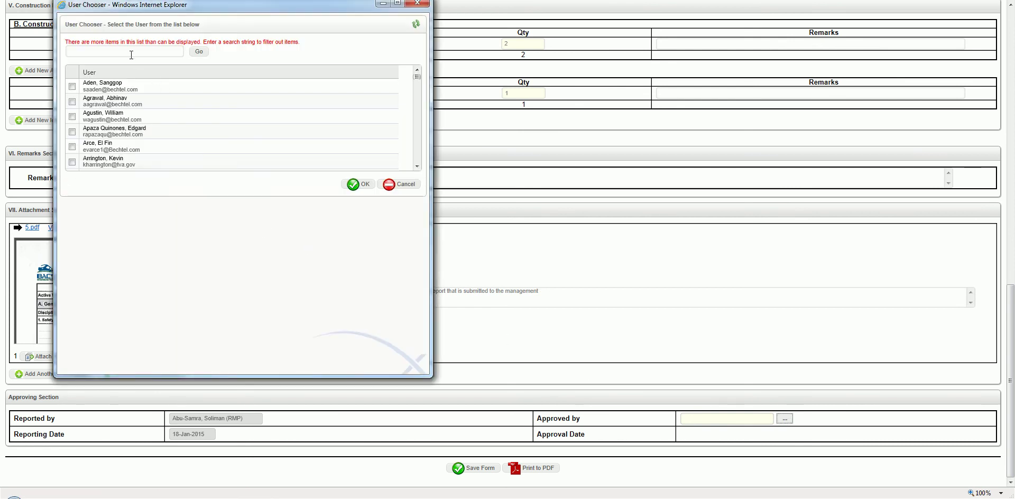
left_click(130, 51)
type("abusamra")
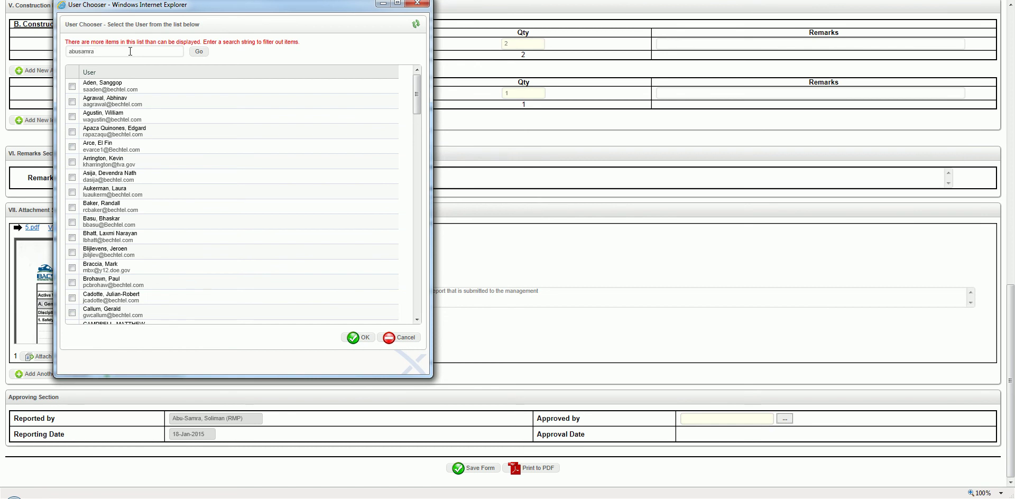
left_click(196, 51)
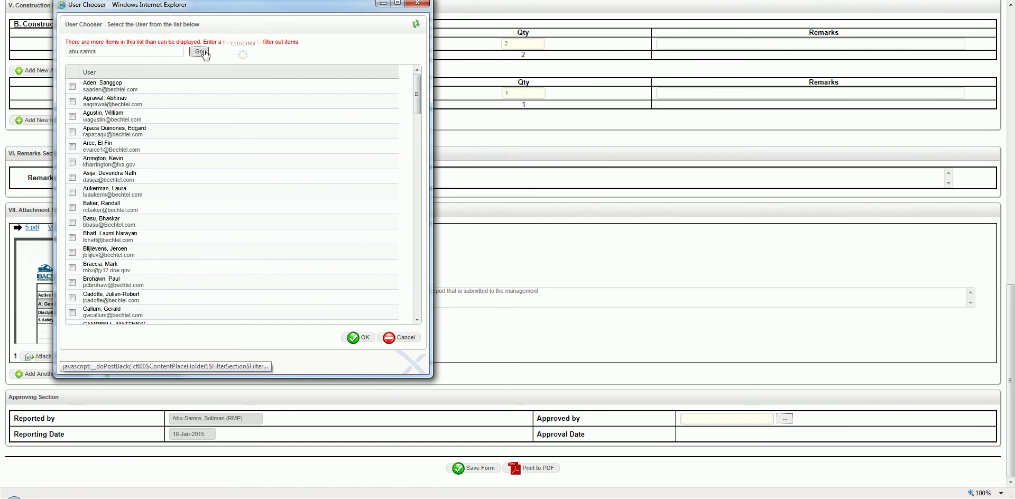
left_click(72, 88)
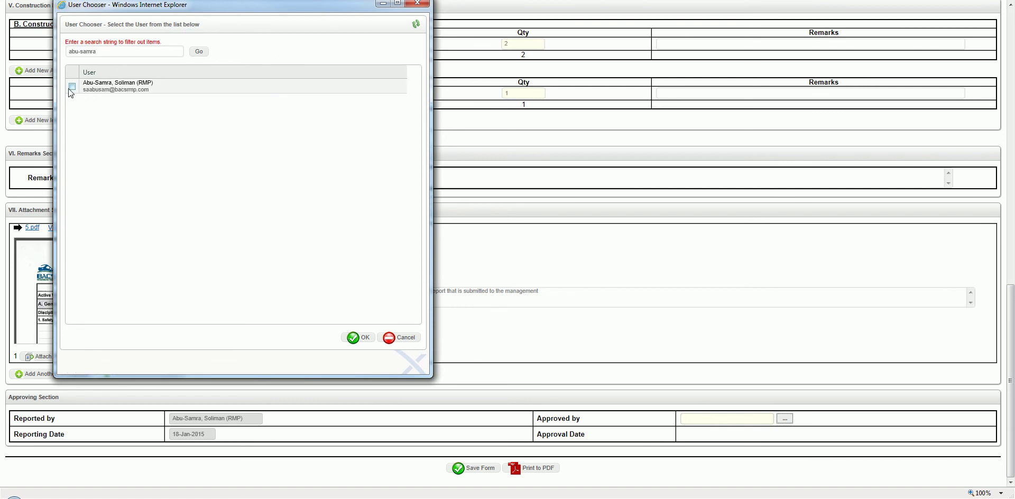
left_click(361, 337)
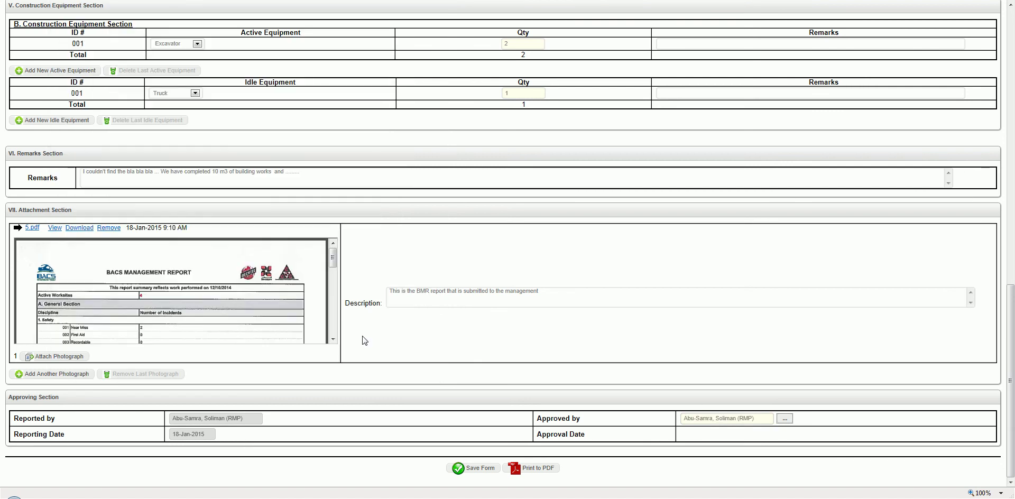
Save and submit the daily site report, and allow its page to close
left_click(478, 469)
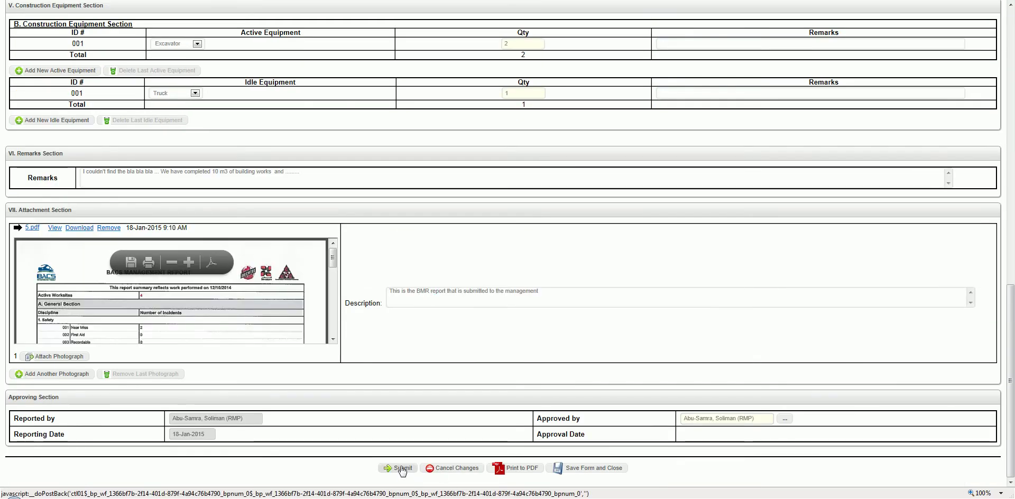
left_click(400, 469)
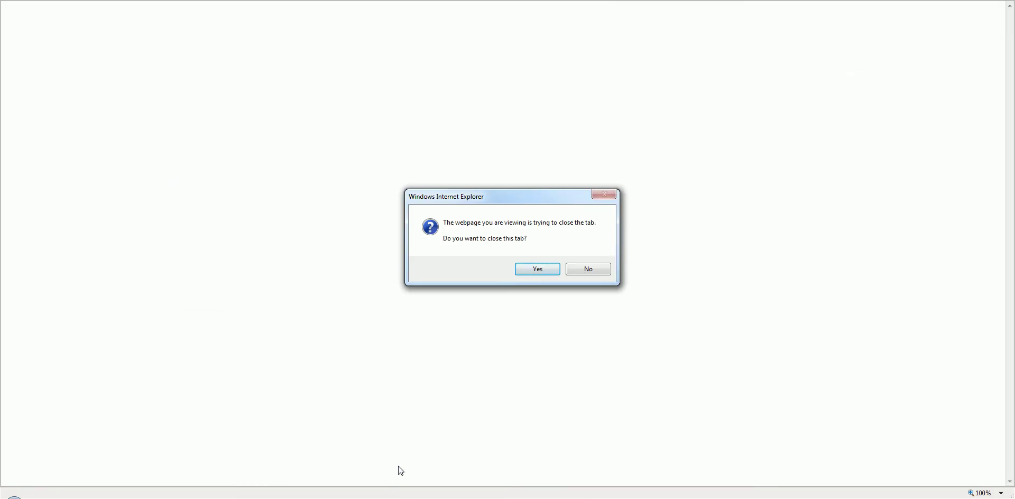
left_click(537, 269)
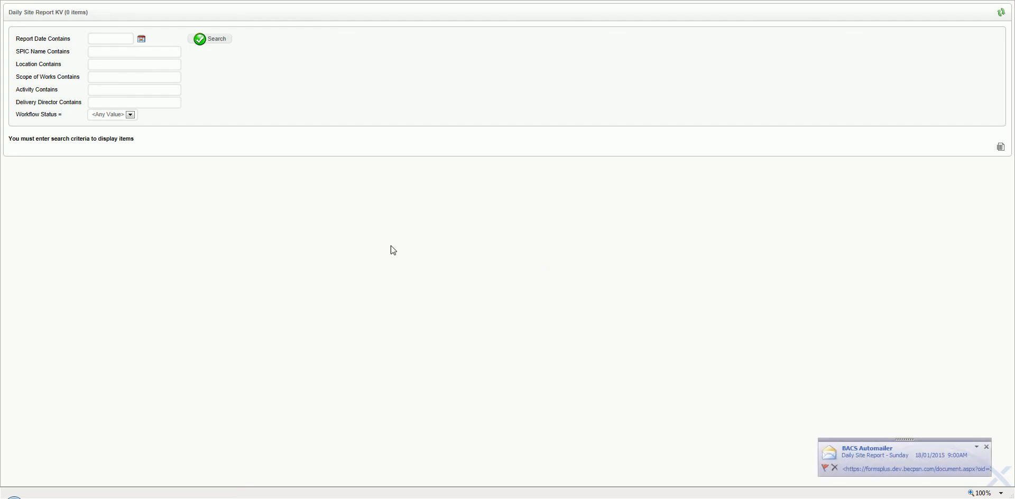
Switch to Outlook and read the BACS Automailer notification about the submitted Daily Site Report, including its report link
key("alt+Tab")
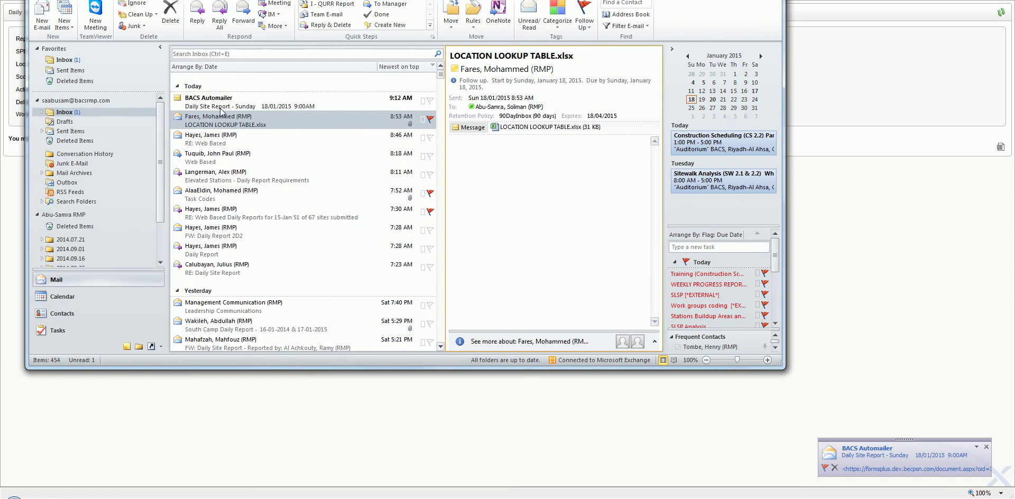
left_click(220, 107)
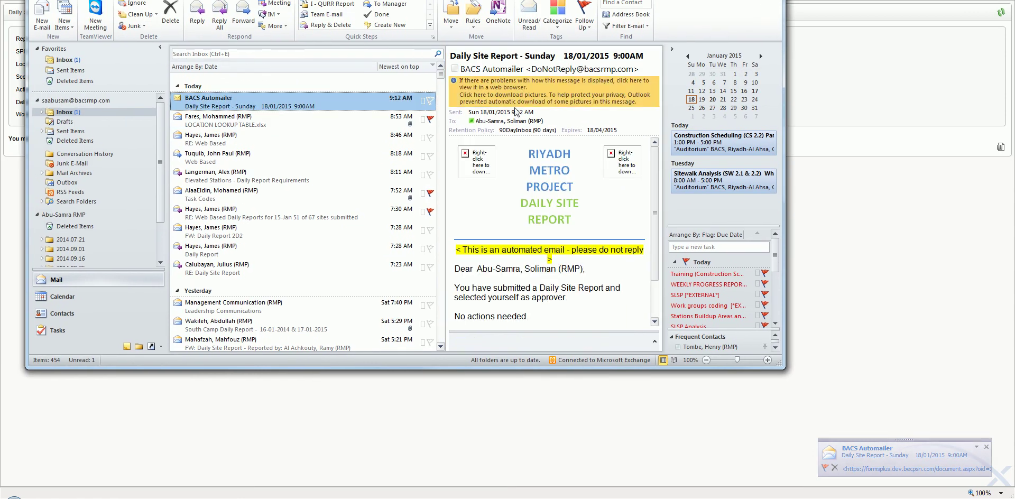
key("super+Up")
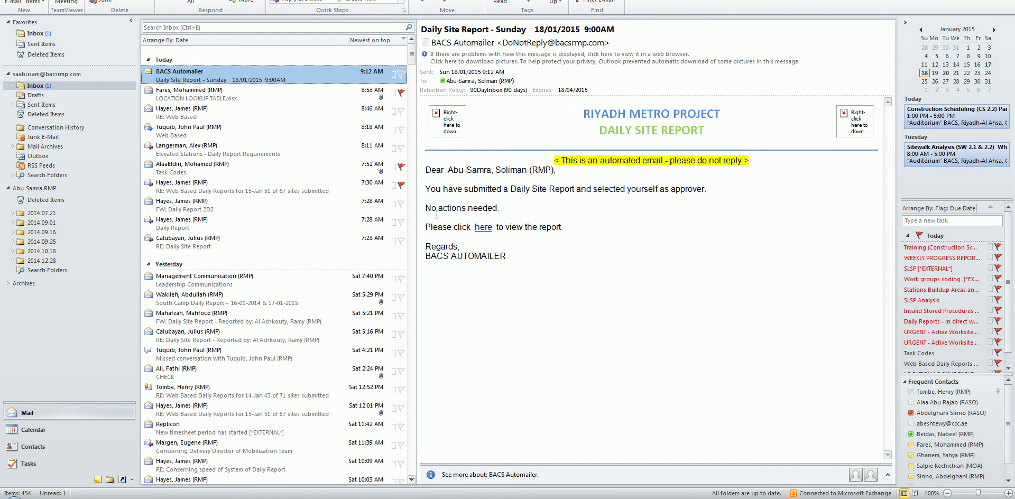
left_click(483, 228)
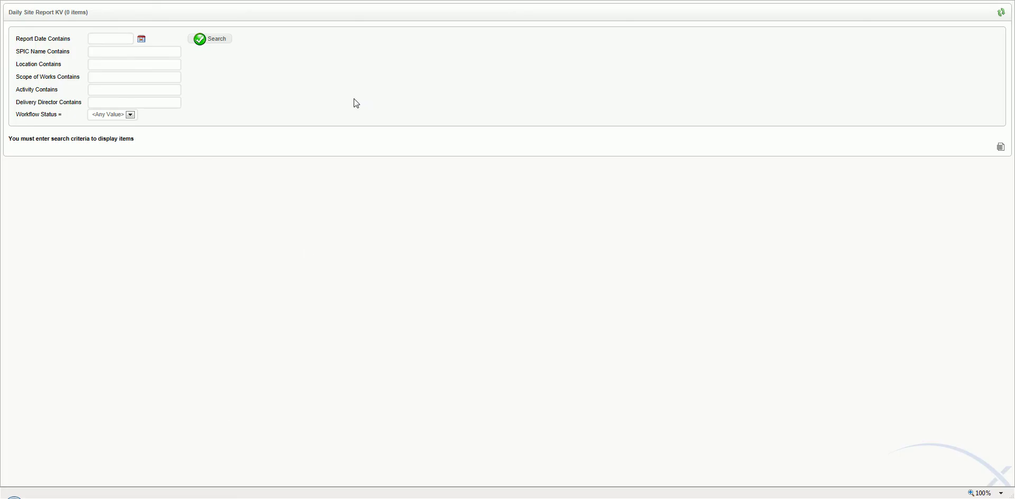
Search the Daily Site Report list for the report date 10-Feb-2015
left_click(140, 42)
left_click(141, 50)
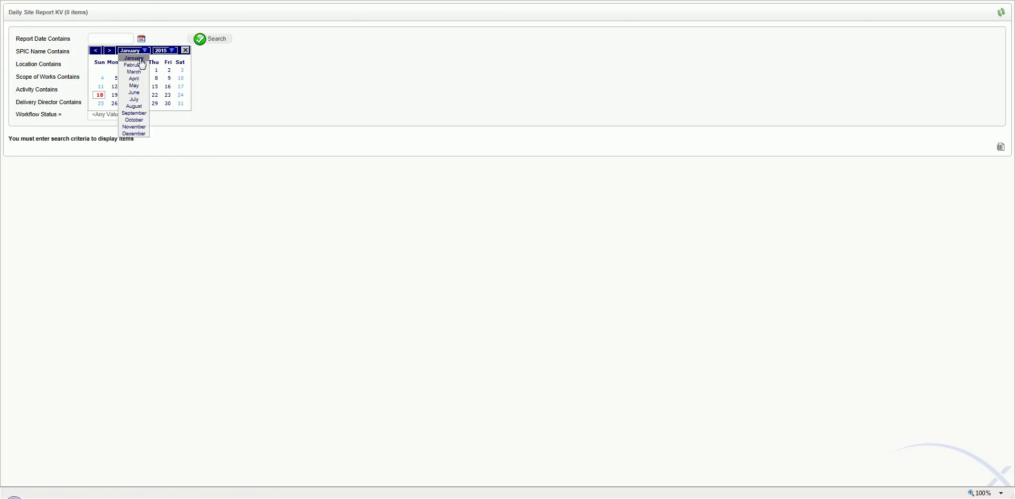
left_click(132, 65)
left_click(127, 78)
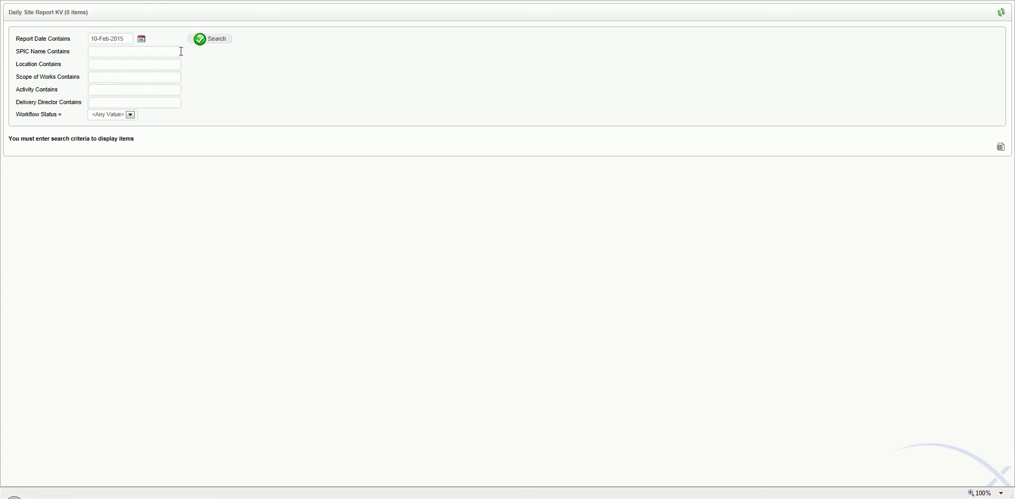
left_click(210, 41)
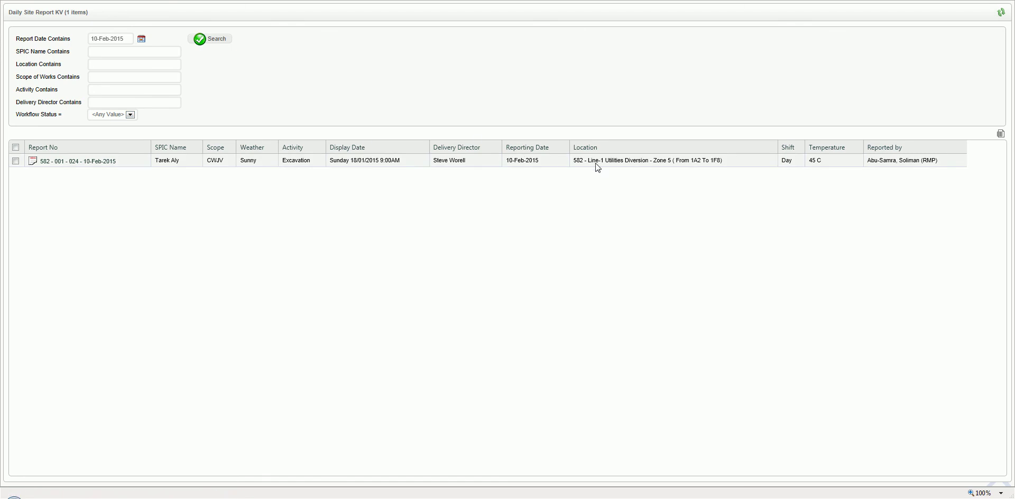
Open the report found for 10-Feb-2015 in a maximized window and review all its sections
left_click(62, 164)
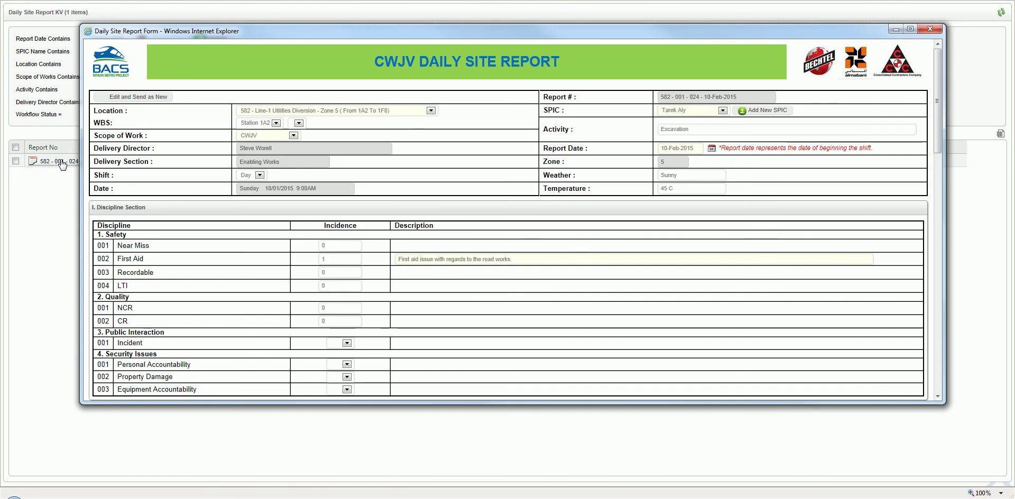
left_click(910, 29)
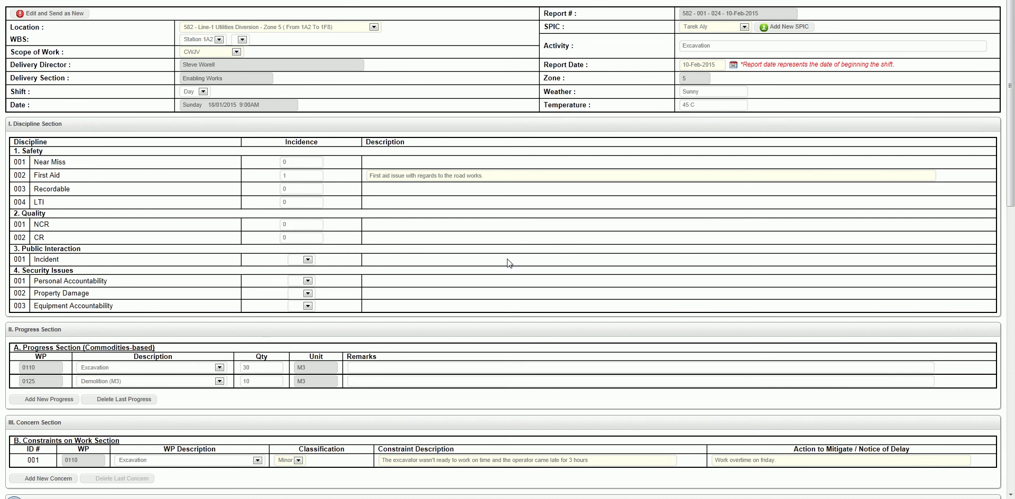
scroll(509, 263, "down", 15)
scroll(469, 338, "up", 15)
scroll(279, 405, "down", 15)
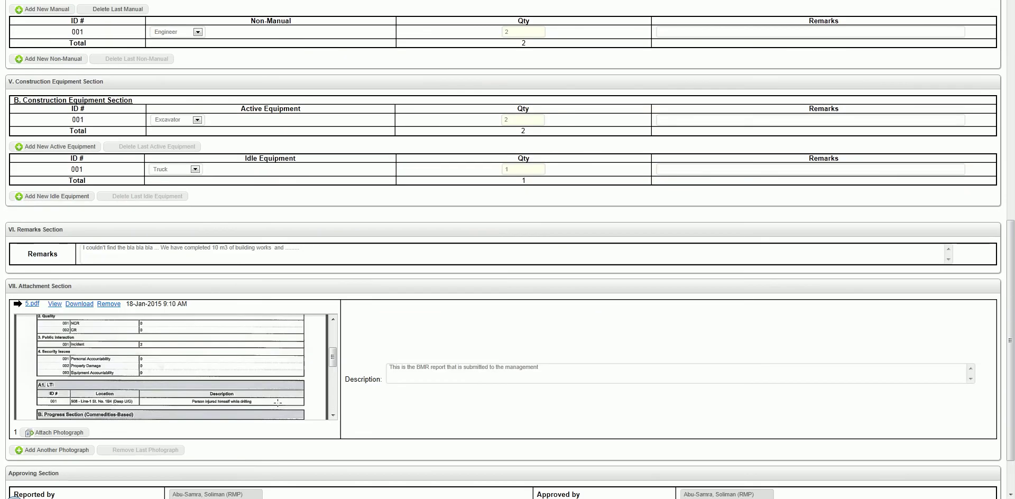
scroll(278, 403, "up", 15)
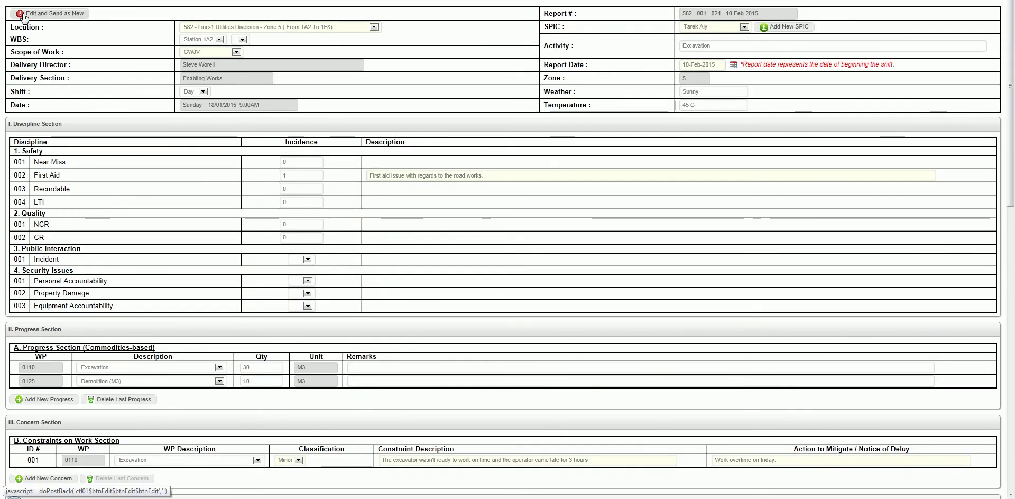
Create an editable copy of the submitted report with Edit and Send as New, and review its carried-over sections
left_click(62, 18)
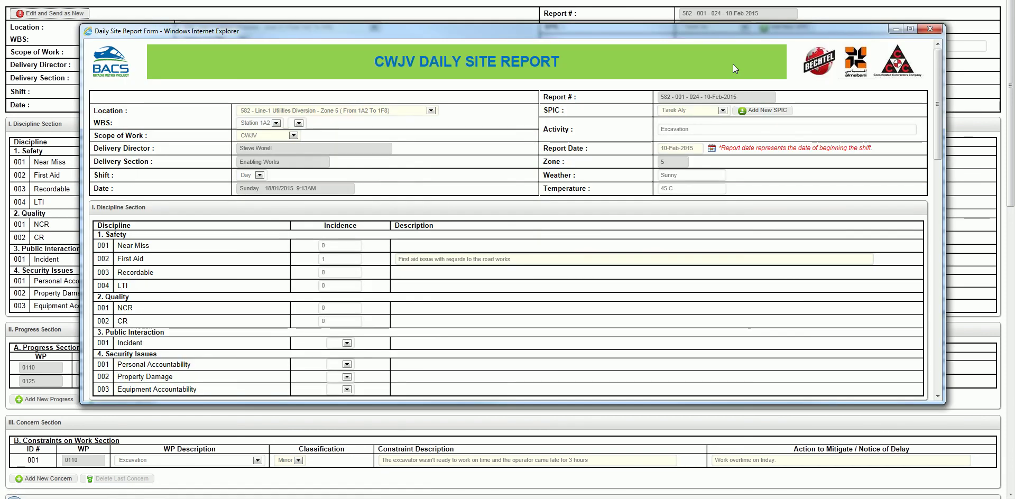
left_click(910, 29)
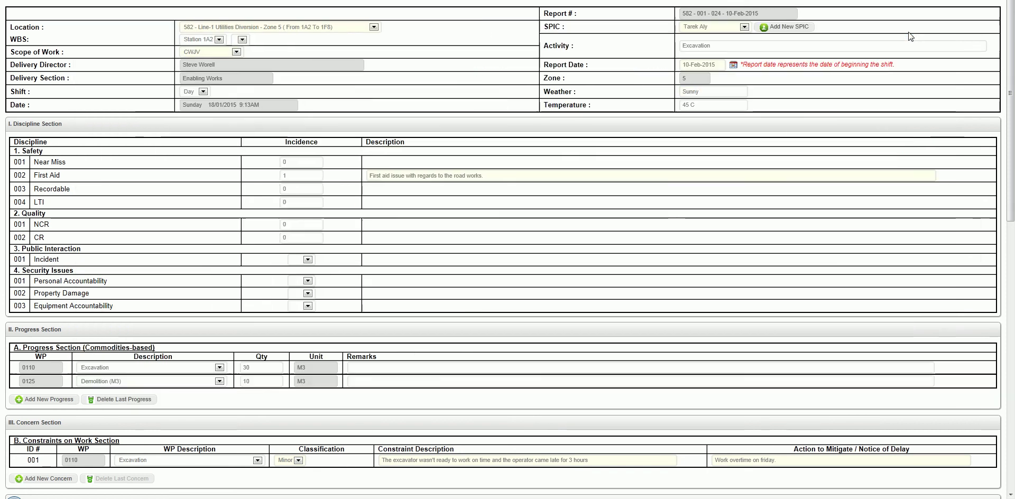
scroll(402, 183, "down", 15)
scroll(404, 184, "up", 7)
scroll(404, 185, "down", 7)
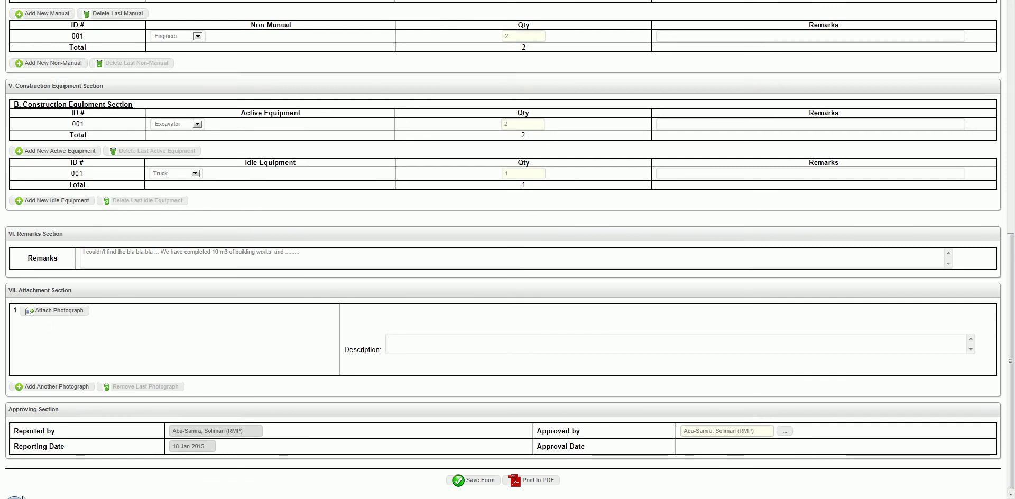
scroll(134, 263, "up", 15)
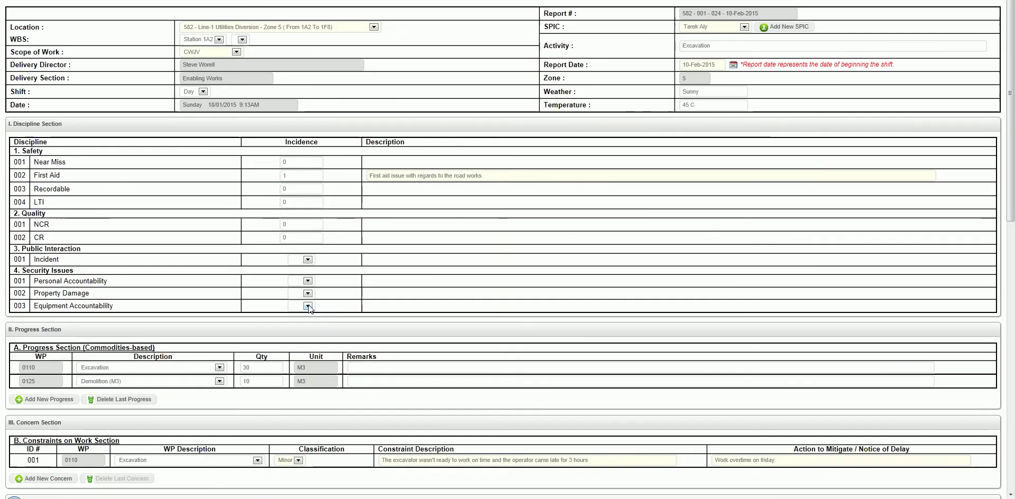
Set the report date to 11-Feb-2015 and the progress quantities to 25 for Excavation and 8 for Demolition (M3)
left_click(733, 65)
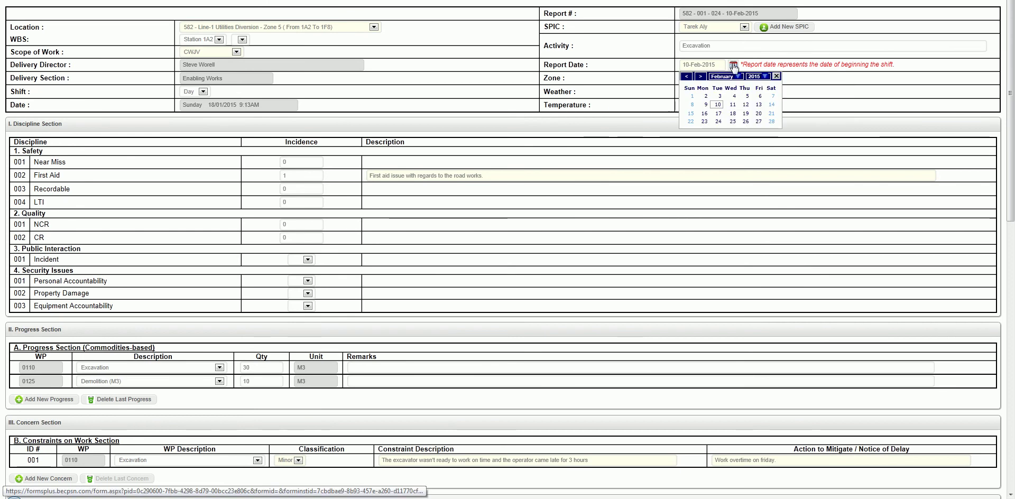
left_click(733, 105)
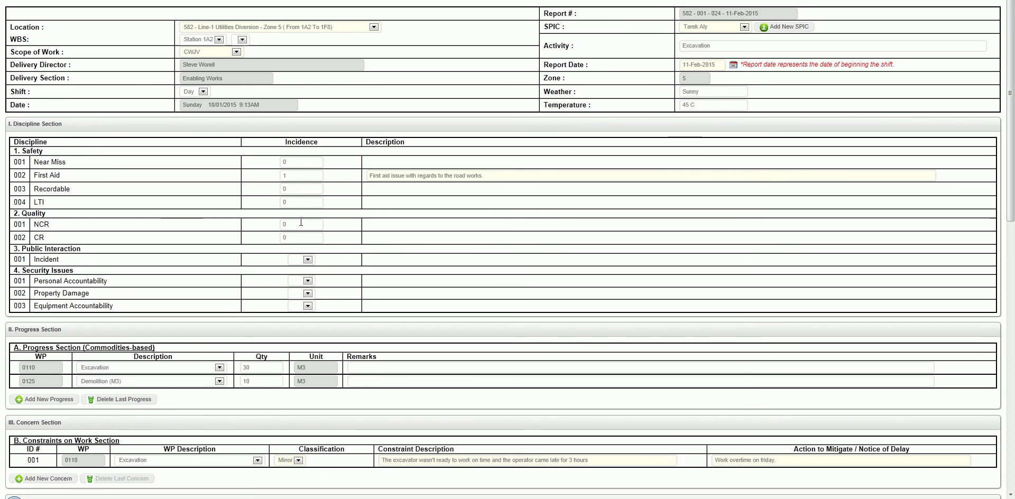
scroll(288, 188, "down", 3)
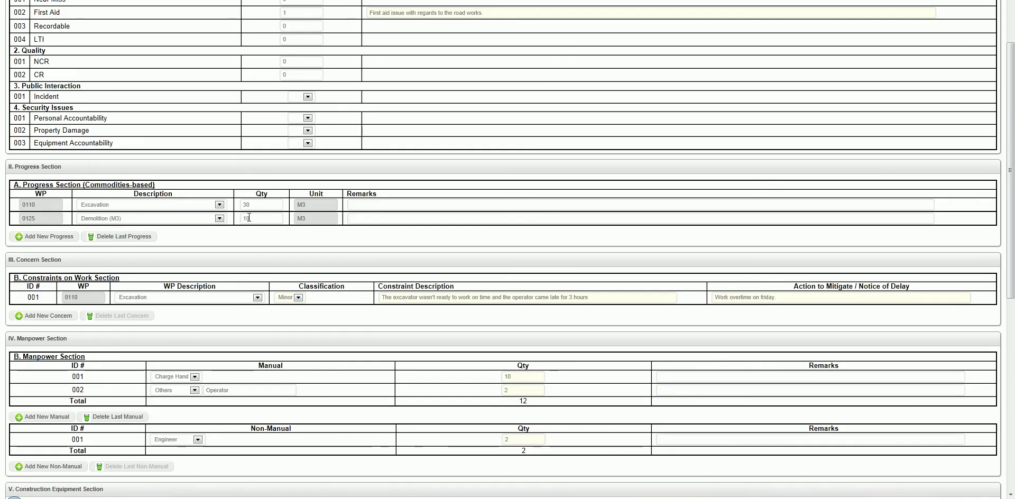
left_click_drag(251, 205, 241, 205)
type("25")
left_click(259, 217)
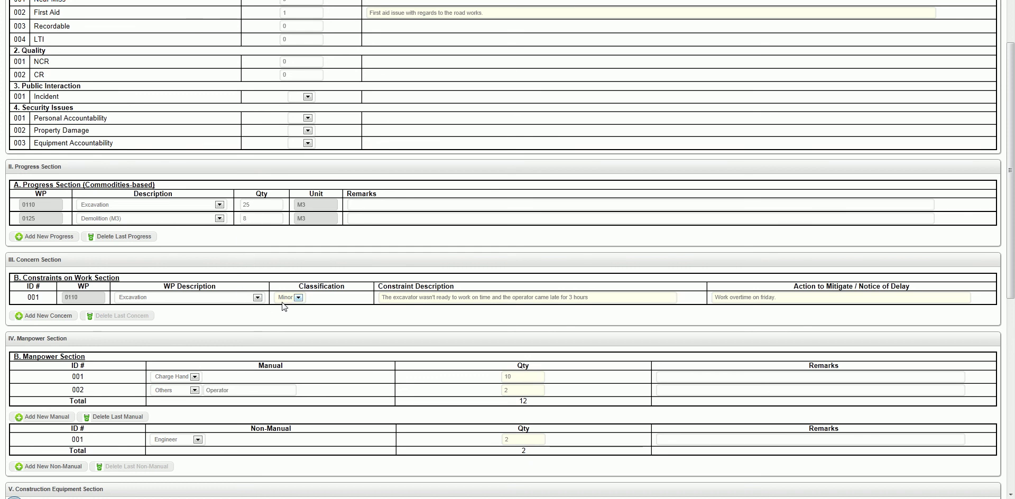
Clear the Concern Section row: WP description, classification, constraint description and action to mitigate
left_click(258, 299)
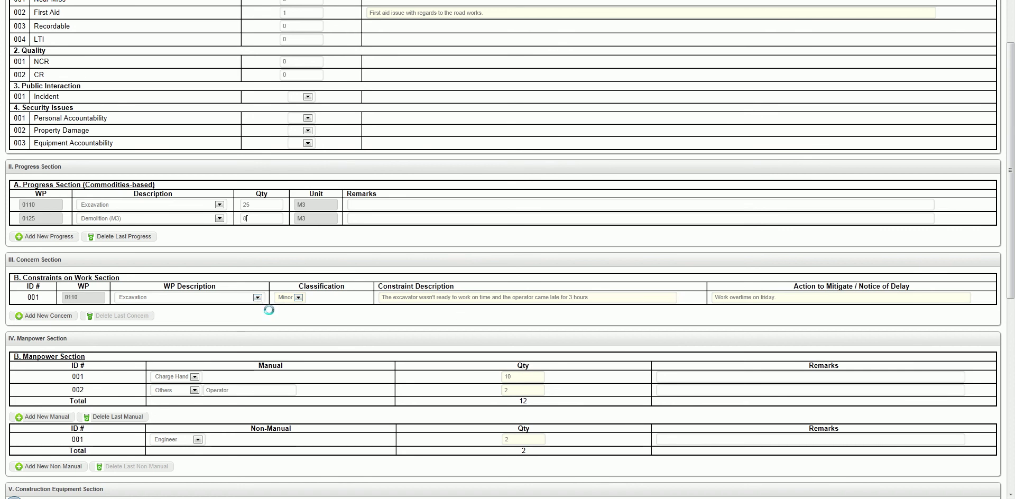
left_click(176, 302)
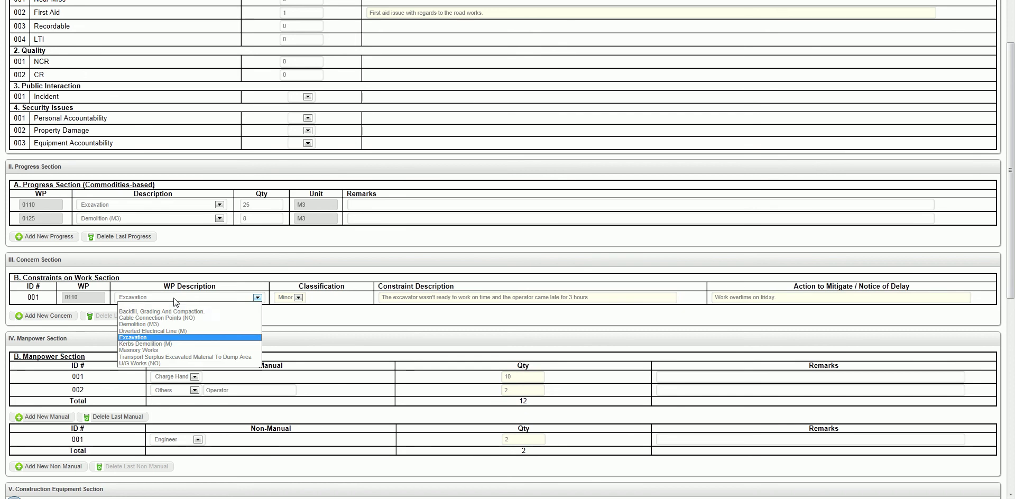
left_click(174, 301)
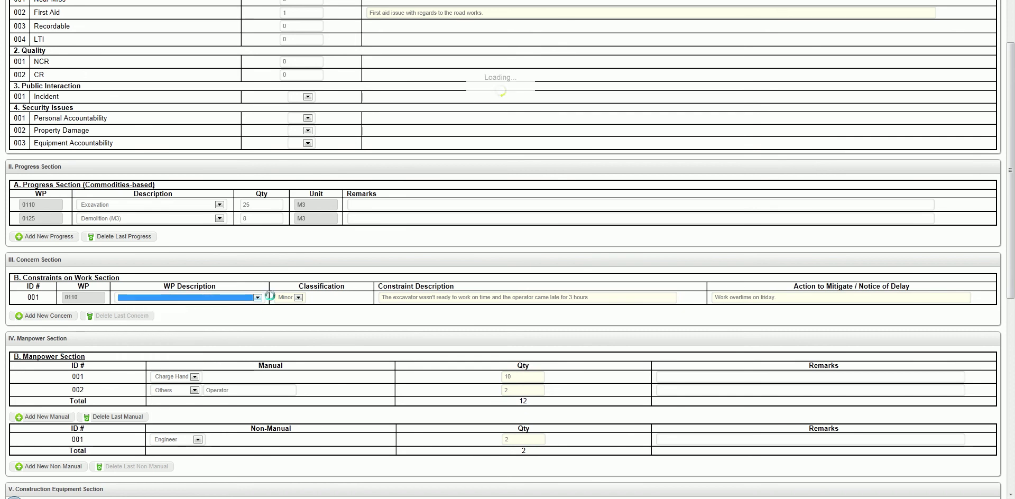
left_click(299, 299)
left_click(295, 305)
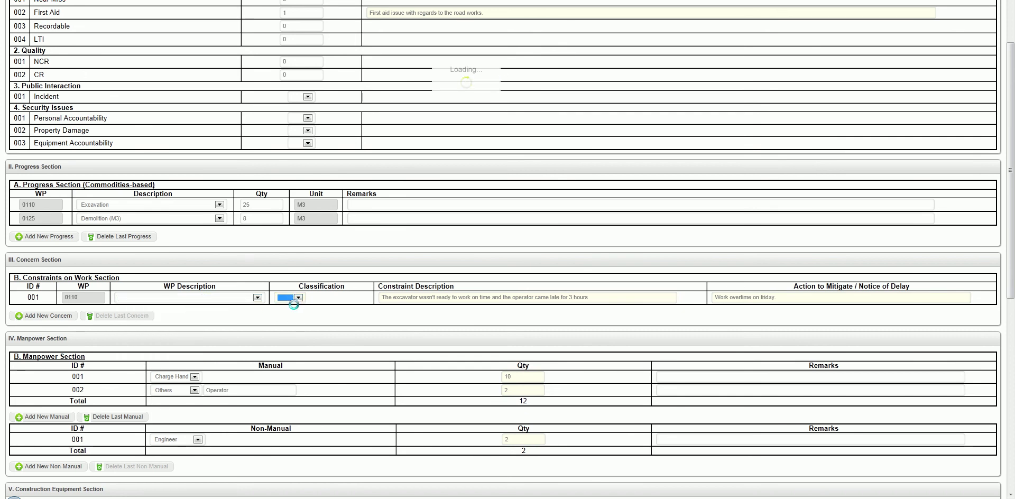
left_click(294, 300)
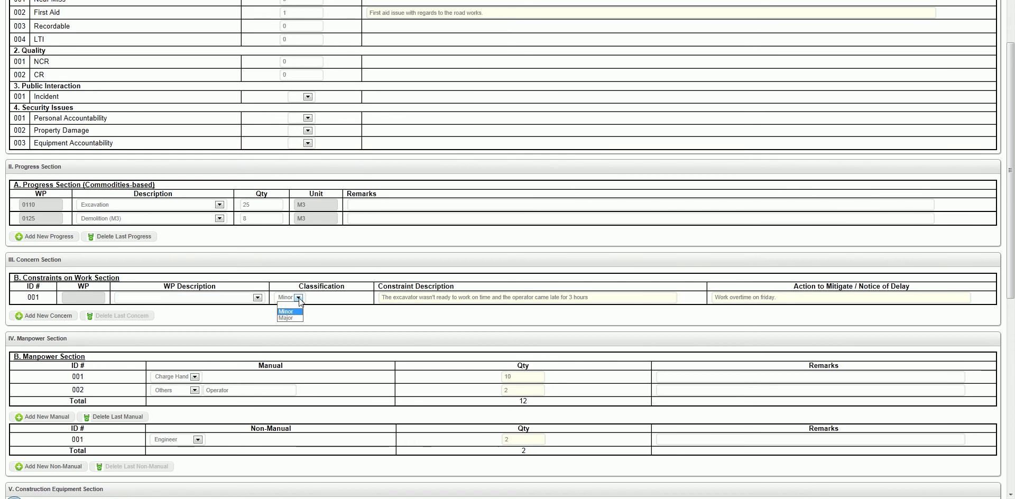
left_click(295, 306)
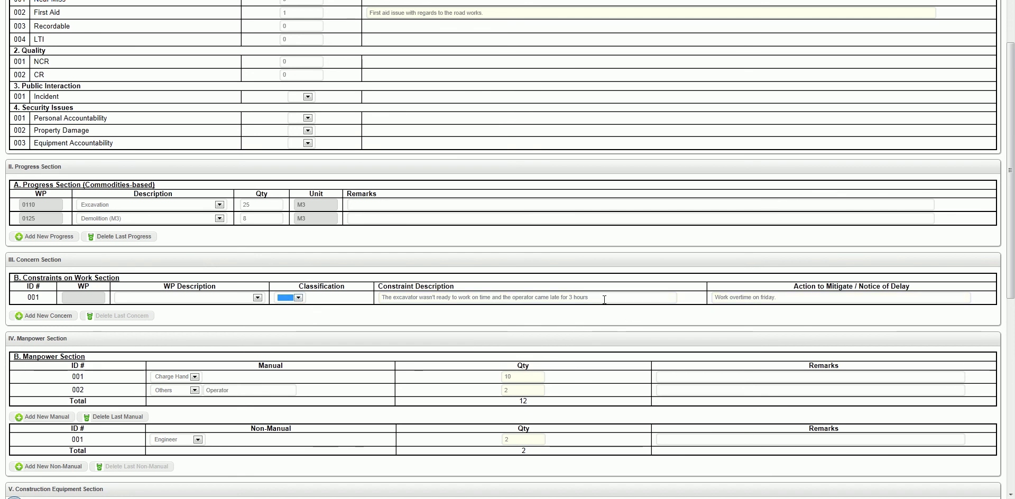
left_click_drag(595, 298, 380, 298)
key("BackSpace")
key("Tab")
key("BackSpace")
key("BackSpace")
key("BackSpace")
Set the manpower quantities to 6 for Charge Hand and 1 for Engineer, and delete the carried-over text in the Remarks section
left_click_drag(510, 388, 503, 389)
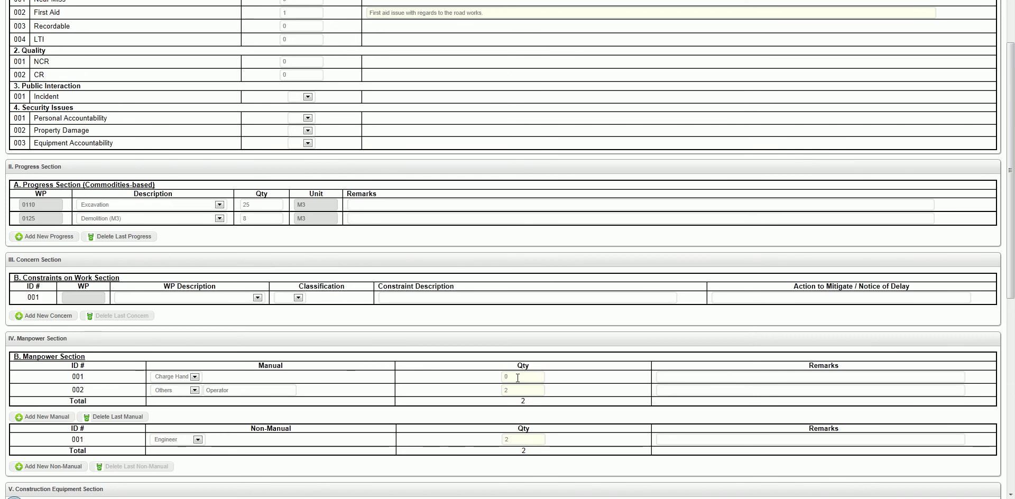
left_click(518, 392)
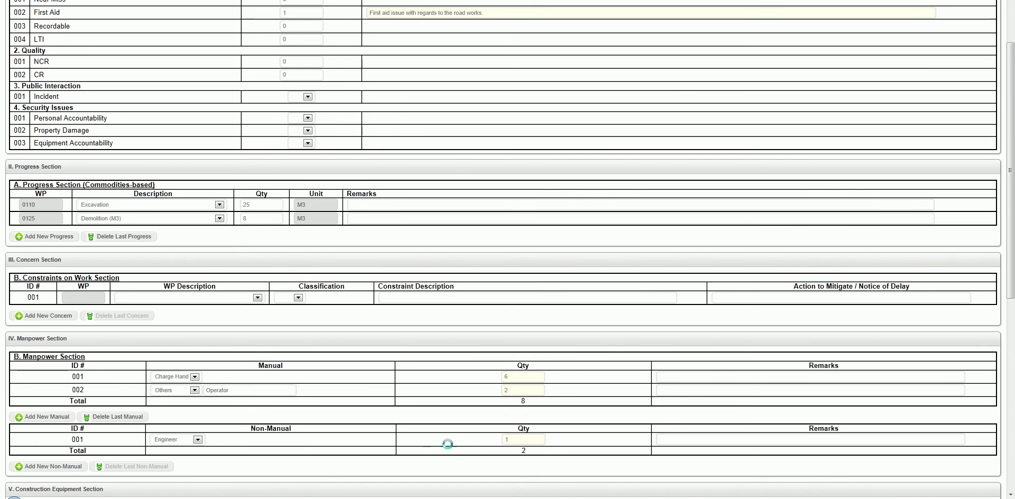
scroll(449, 449, "down", 5)
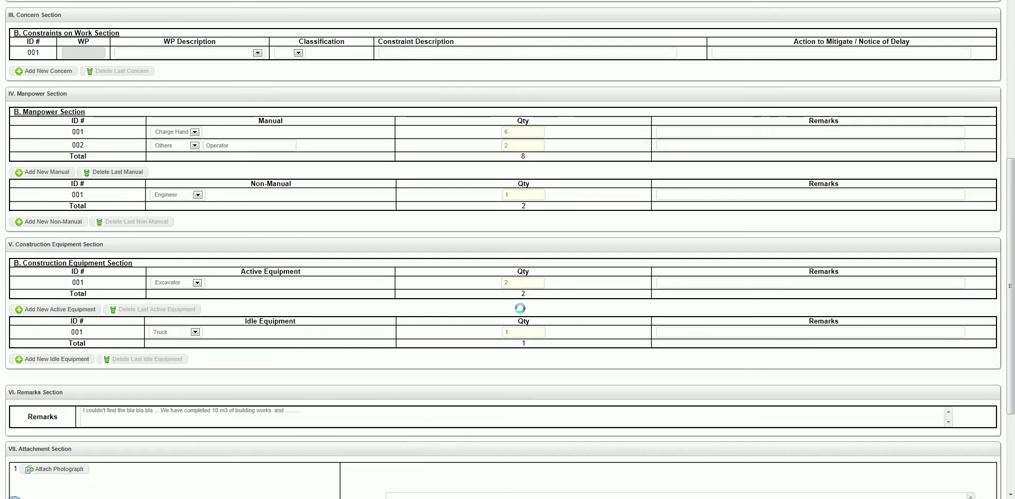
scroll(510, 349, "down", 5)
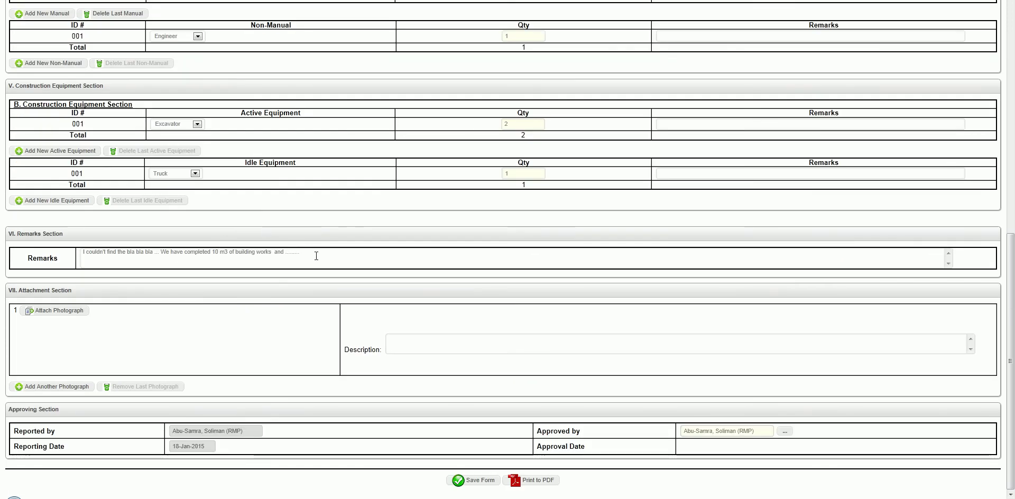
left_click_drag(309, 252, 14, 256)
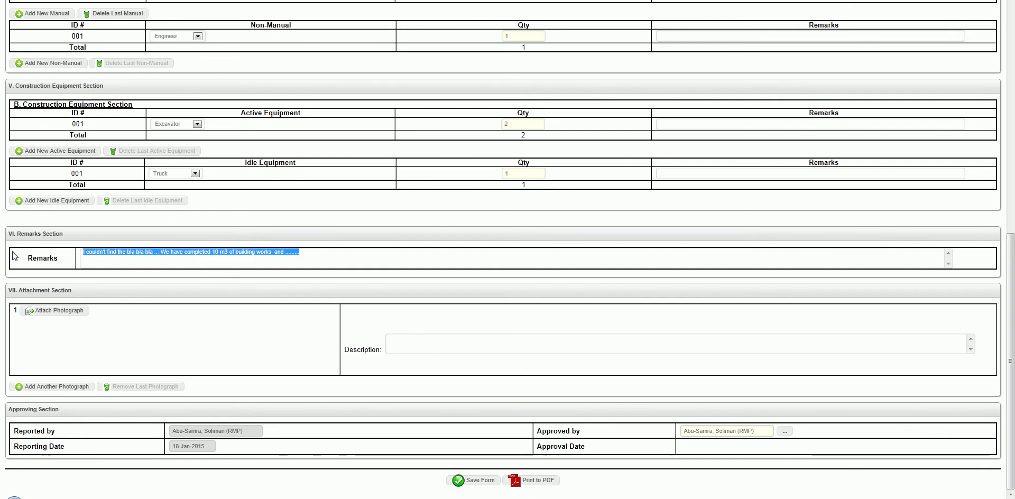
key("BackSpace")
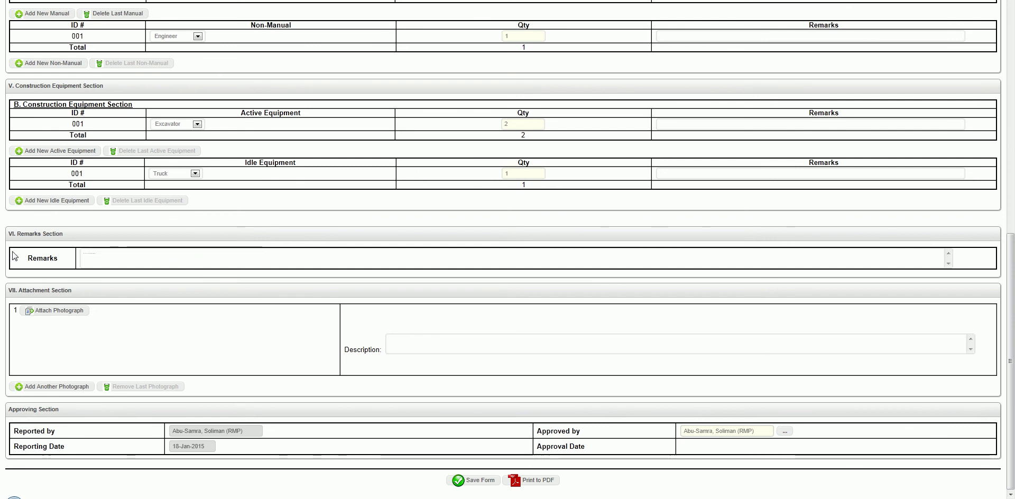
Attach the photograph 2.PNG from the Desktop and describe it as "C3D Progress flowchart"
left_click(68, 312)
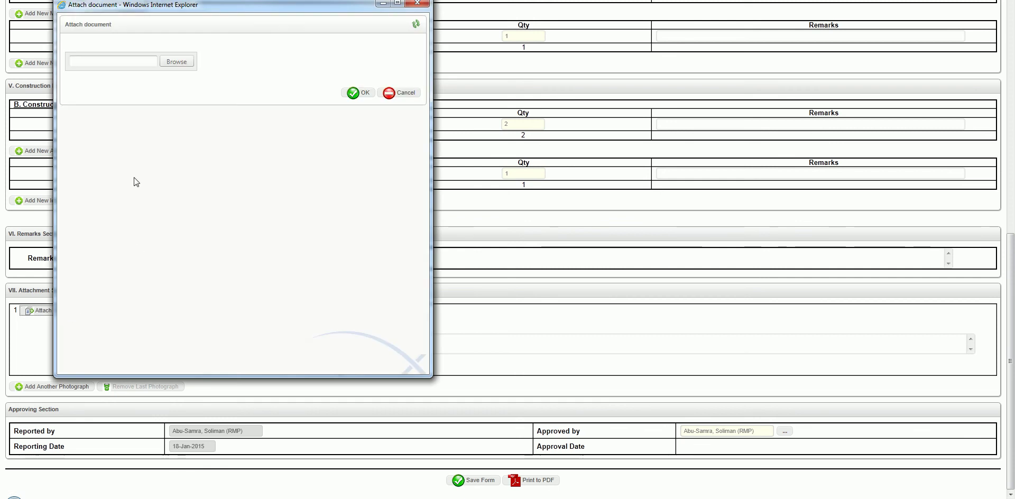
left_click(180, 63)
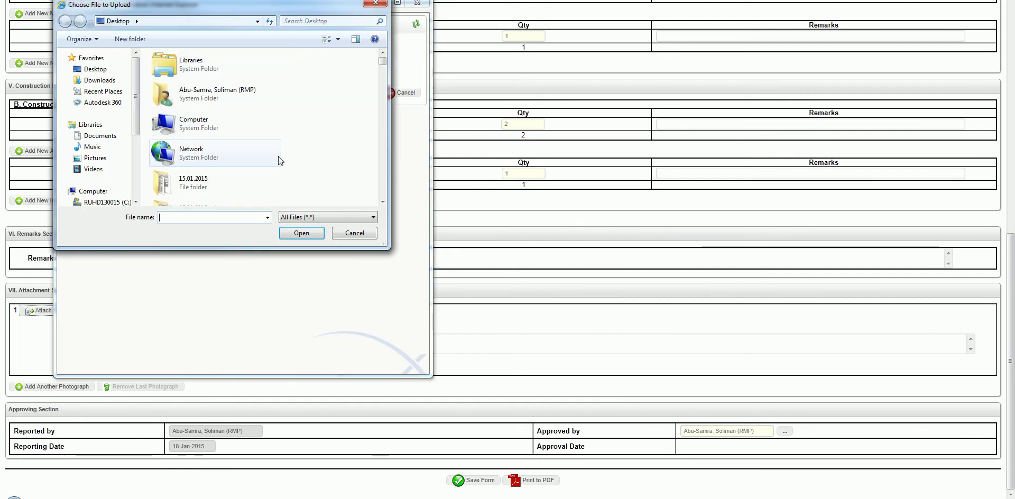
mouse_move(382, 61)
left_mouse_down()
mouse_move(392, 105)
mouse_move(388, 75)
left_mouse_up()
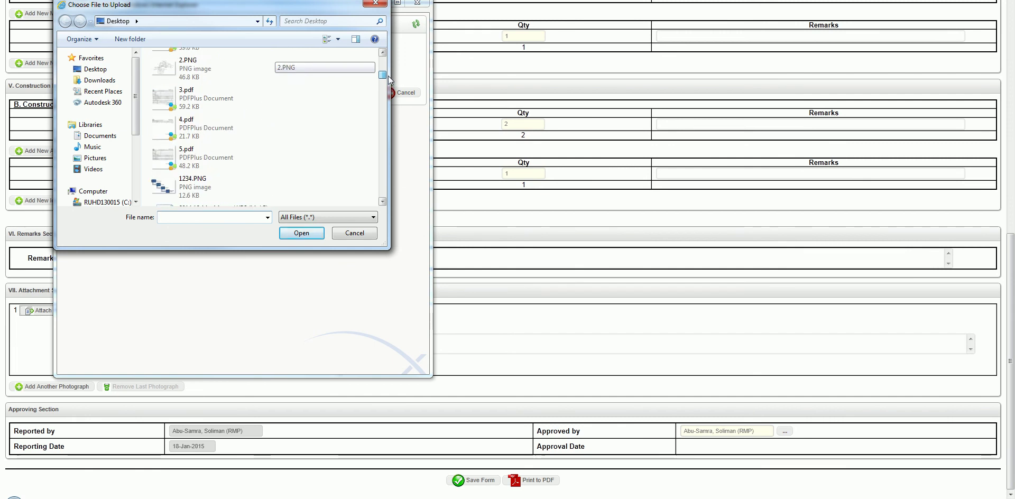
double_click(205, 70)
left_click(354, 93)
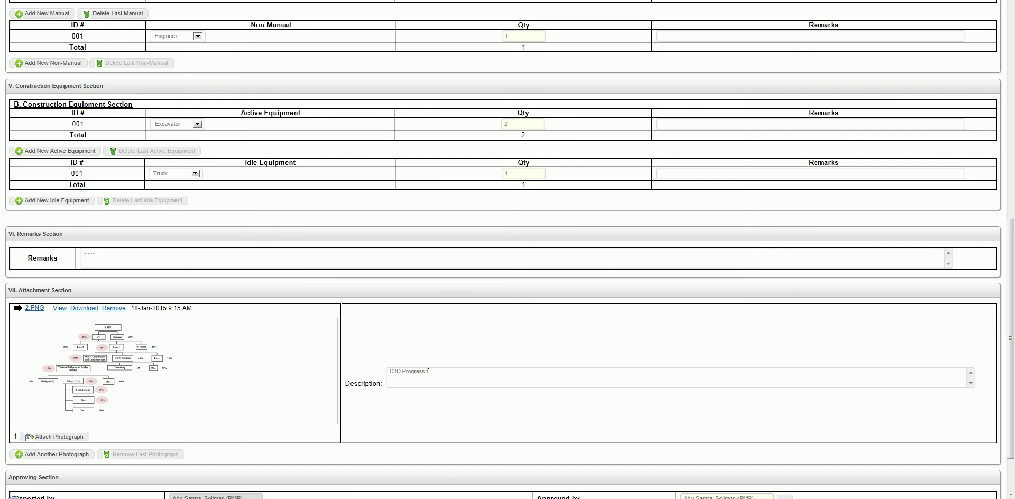
type("t")
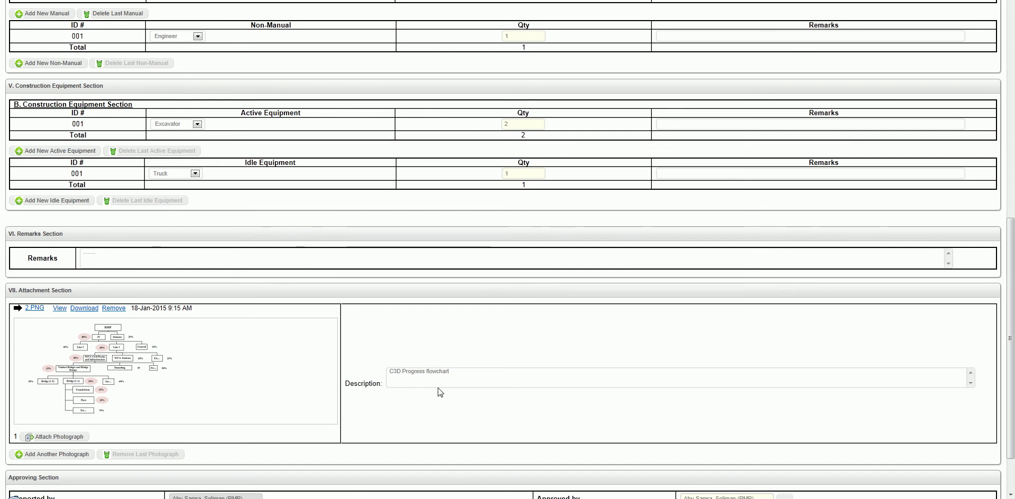
Save the form with the carried-over approver and submit the report
scroll(438, 392, "down", 2)
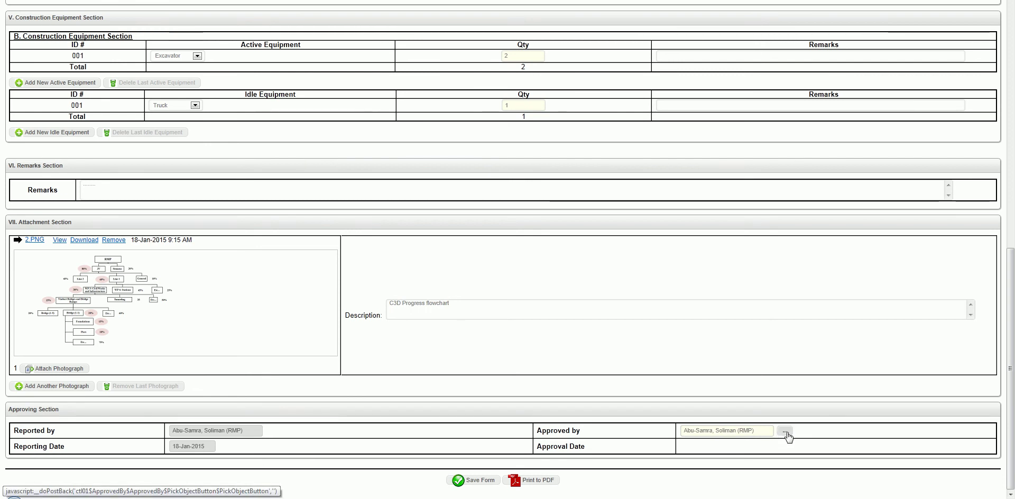
left_click(479, 482)
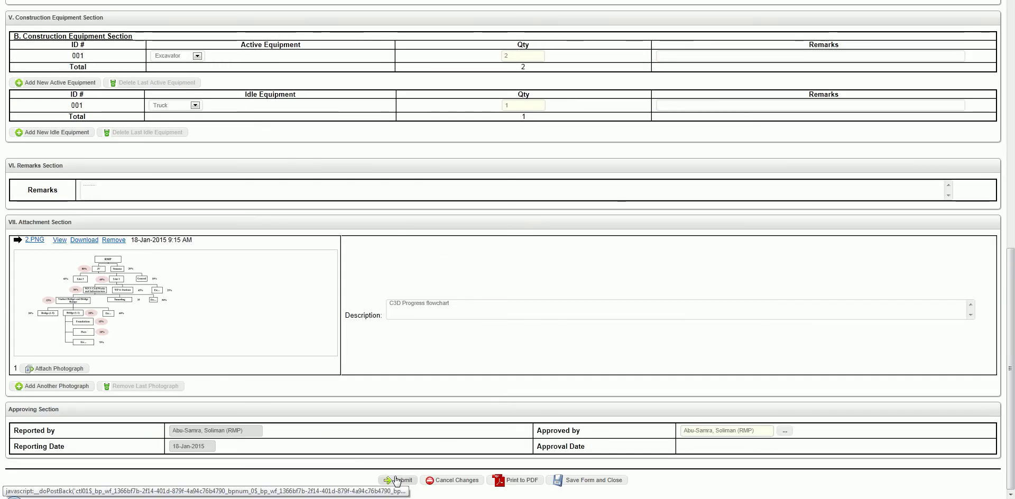
left_click(397, 479)
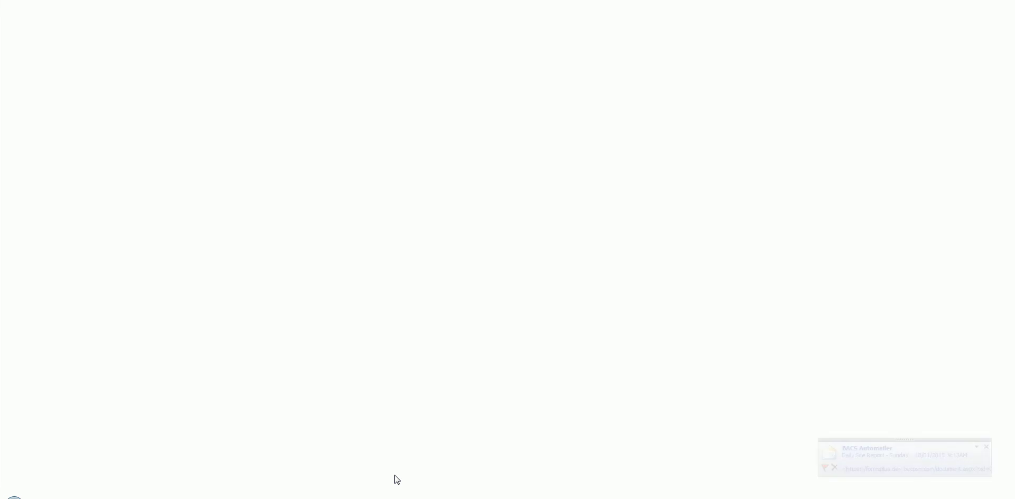
Open the new BACS Automailer notification in Outlook, read its message about the submitted Daily Site Report, and close it
left_click(857, 448)
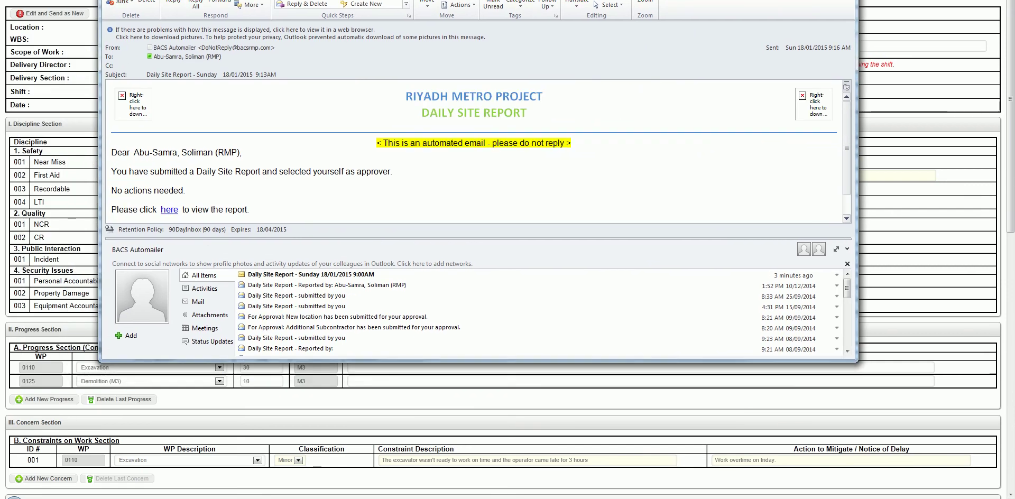
scroll(343, 158, "down", 1)
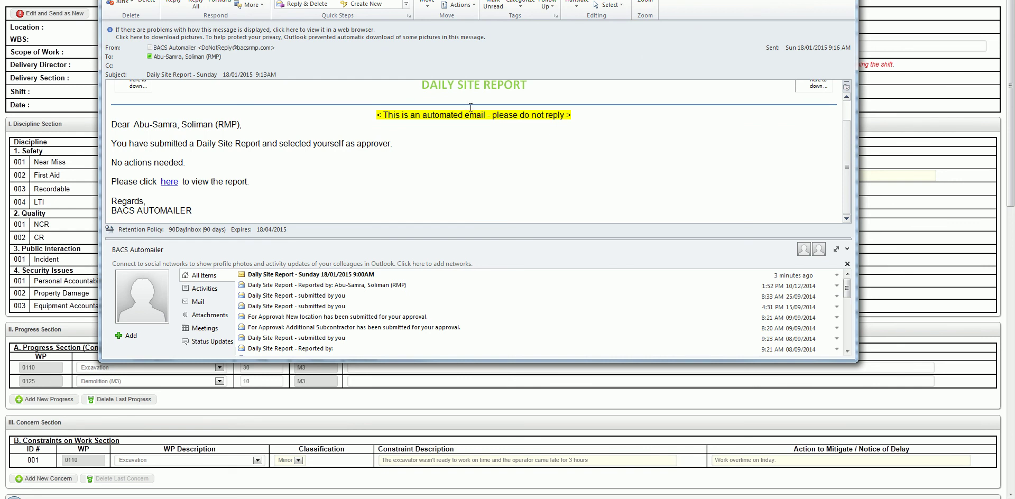
key("Escape")
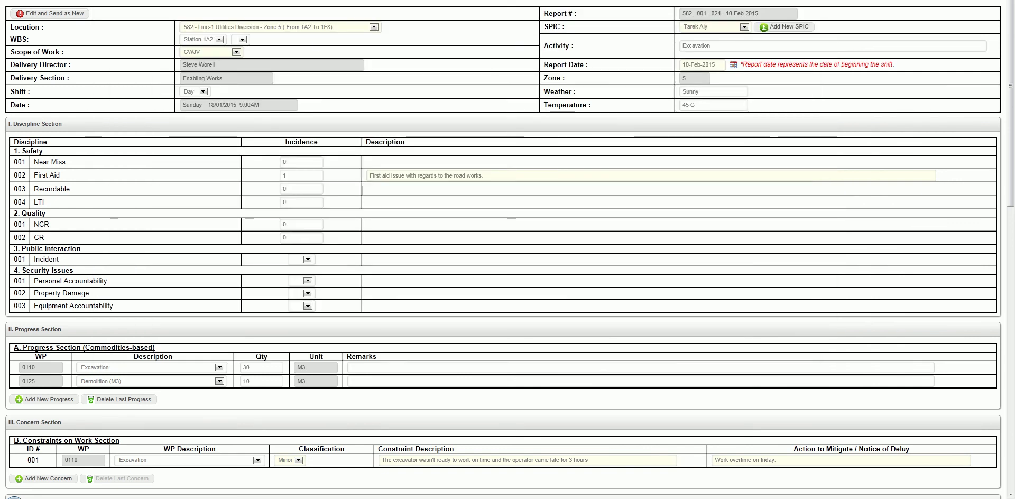
Return to the Daily Site Report list and search for the report date 11-Feb-2015
left_click(64, 17)
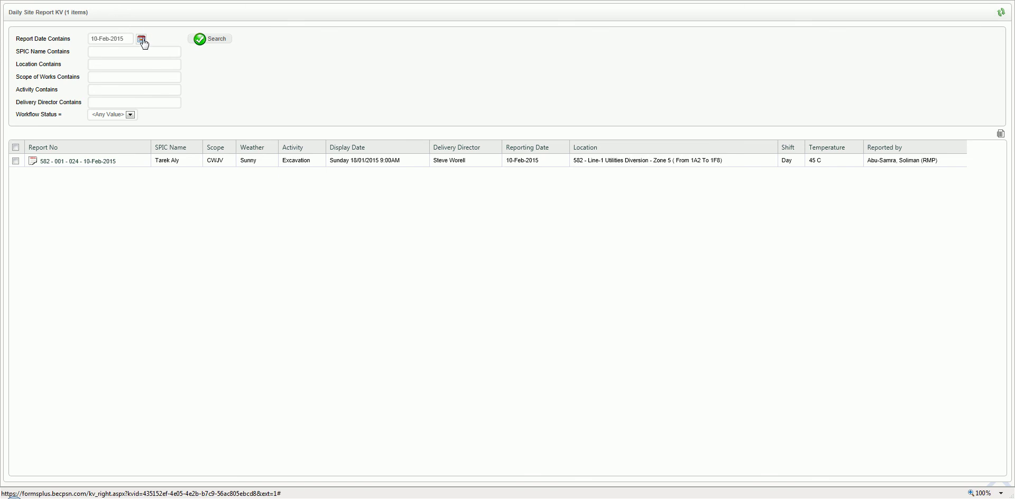
left_click(141, 38)
left_click(139, 80)
left_click(210, 41)
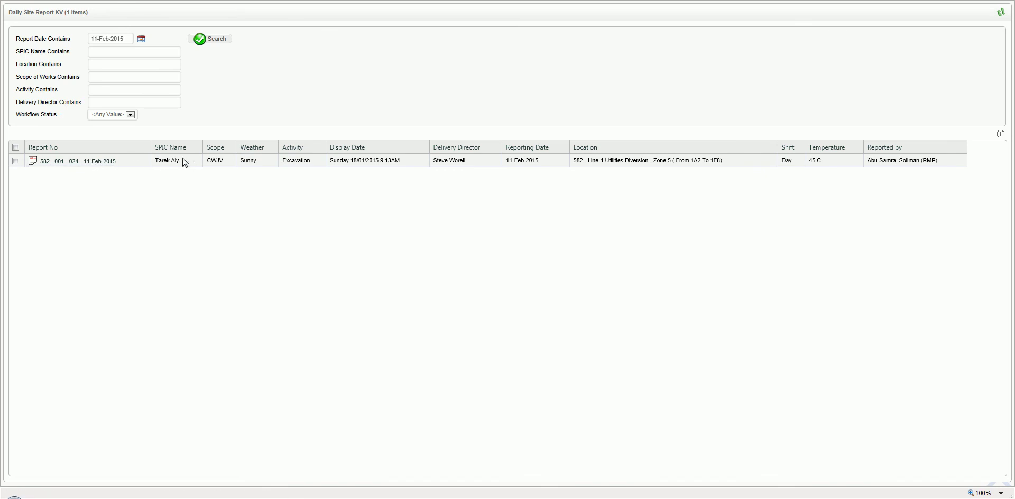
Open the report found for 11-Feb-2015 in a maximized window and review its sections through to the approving section
left_click(100, 165)
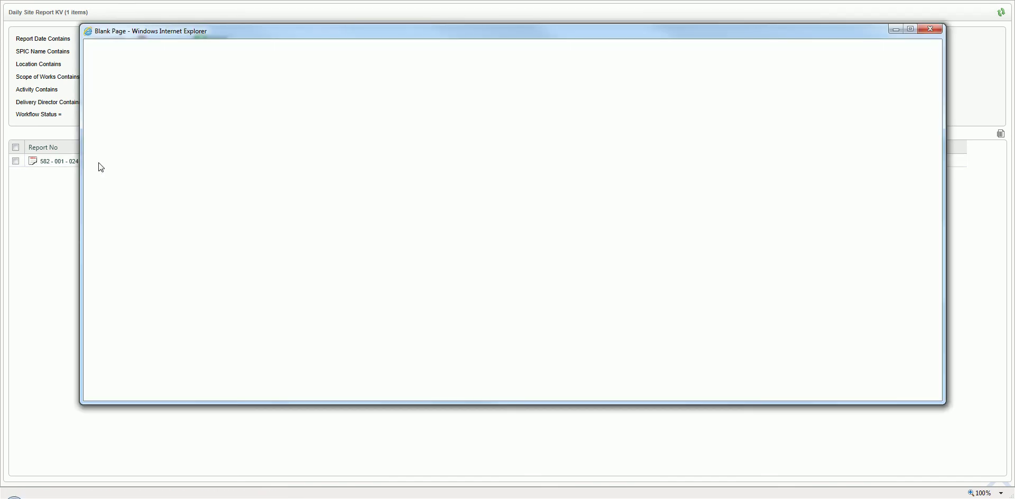
left_click(910, 29)
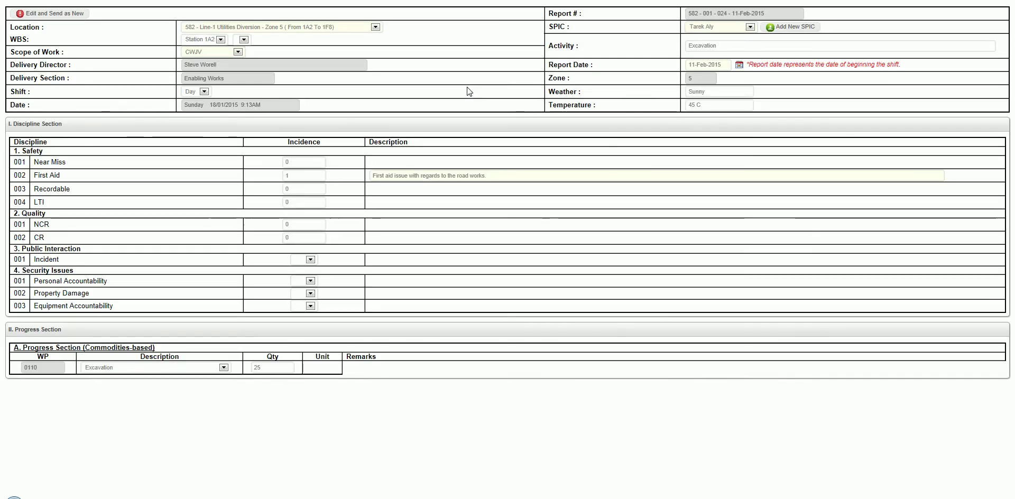
scroll(340, 252, "down", 8)
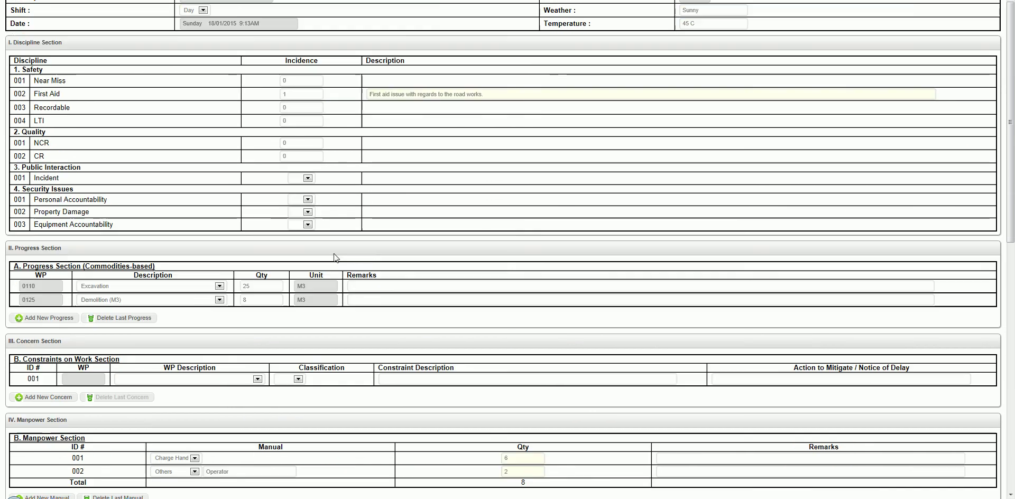
scroll(332, 272, "down", 5)
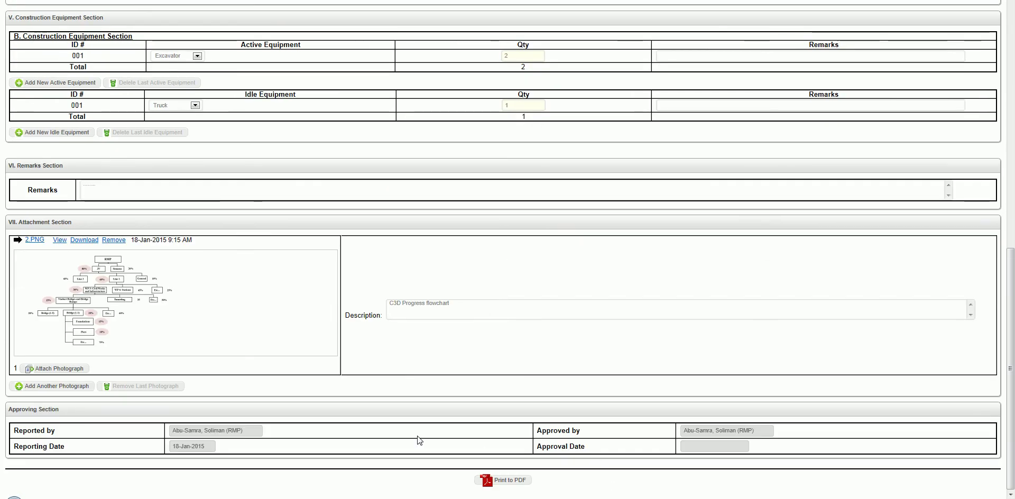
Generate the PDF version of the open daily site report and start saving a copy with the Desktop as destination
left_click(504, 481)
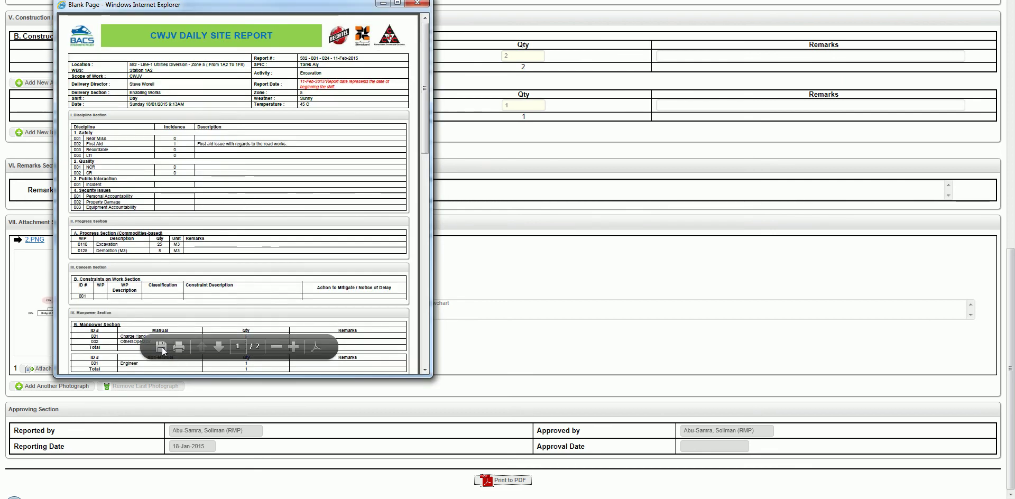
left_click(161, 347)
left_click(102, 95)
left_click(100, 85)
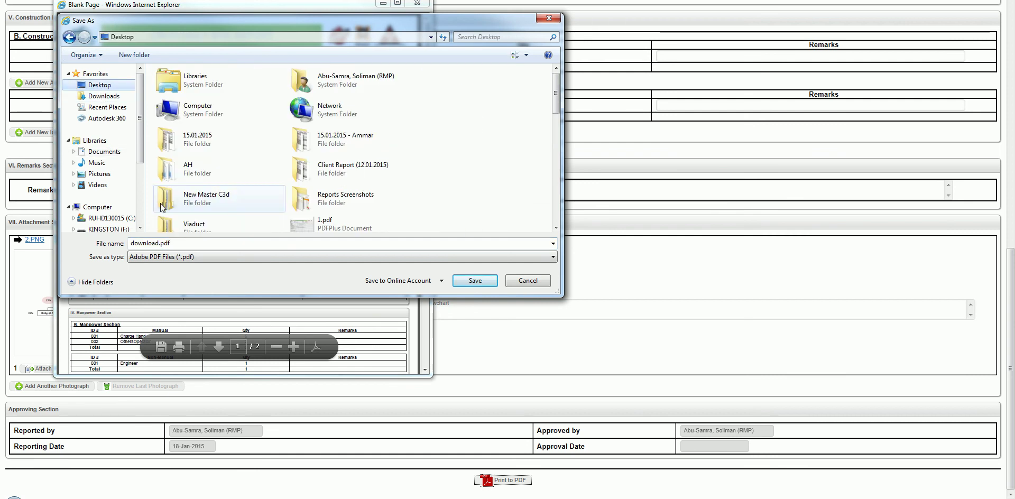
Name the PDF file "DSR - 10.02.2015.pdf" and save it to the Desktop
double_click(160, 241)
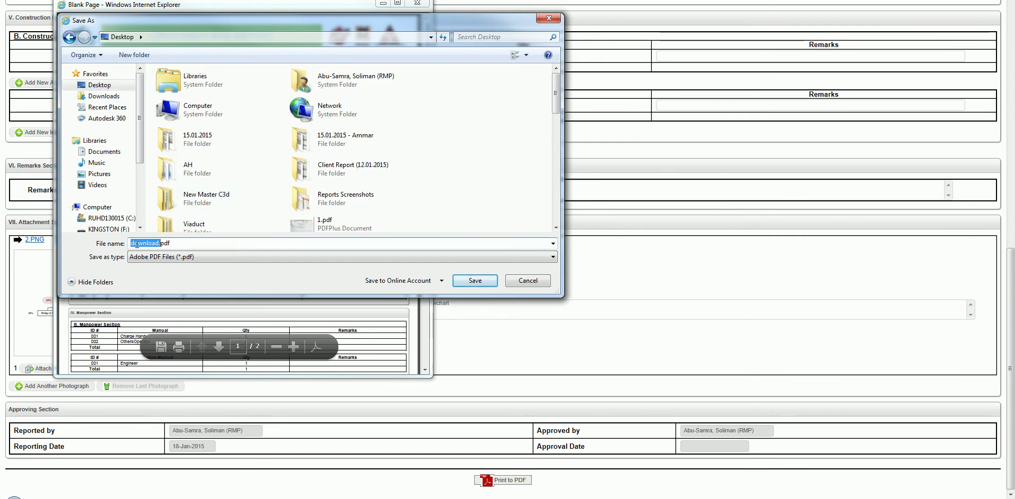
left_click(133, 243)
left_click_drag(133, 243, 167, 244)
type("DSR - 10")
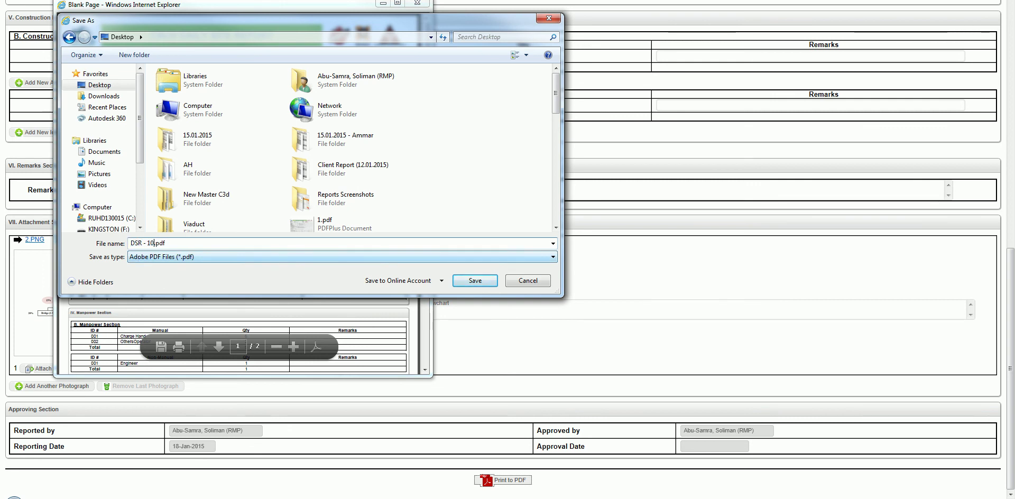
type(".02.2014")
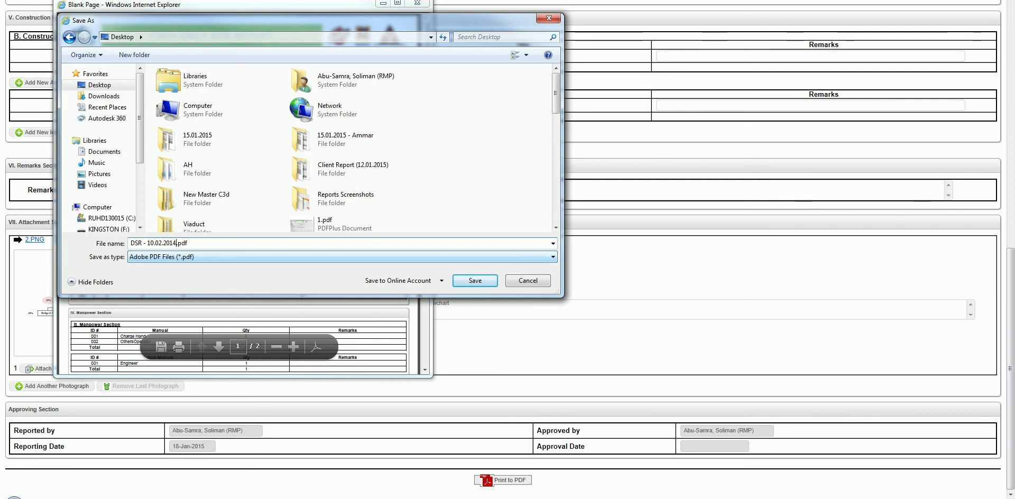
key("BackSpace")
type("5")
left_click(474, 280)
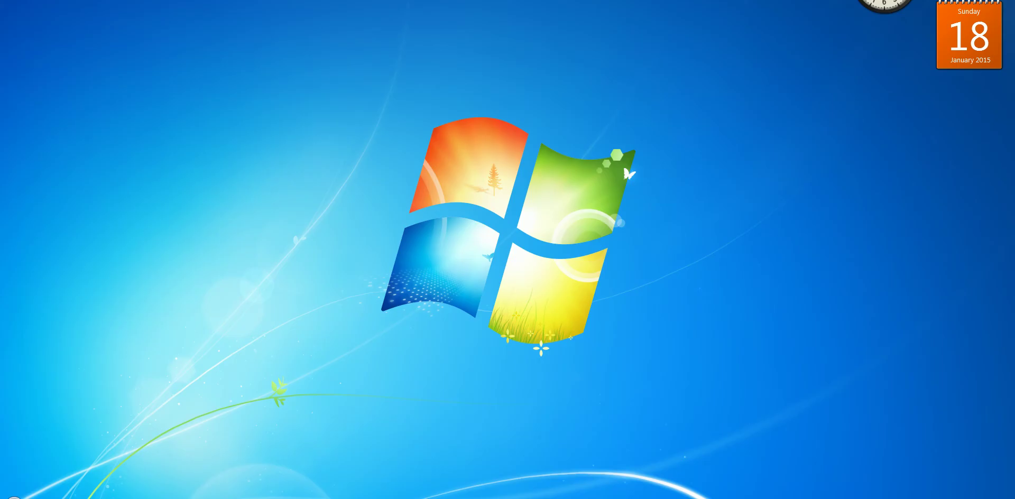
Open the saved report PDF from the desktop, fit the whole page in view and look through its pages
double_click(543, 74)
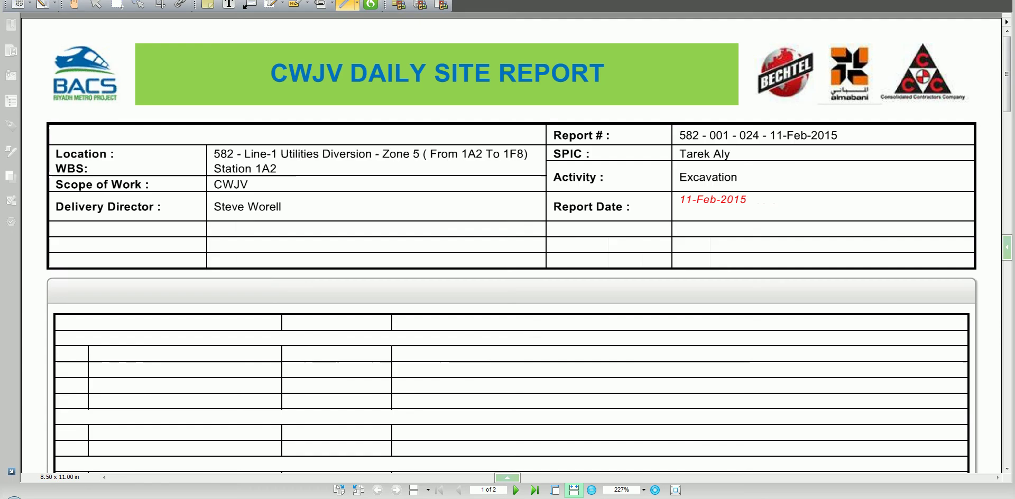
left_click(555, 490)
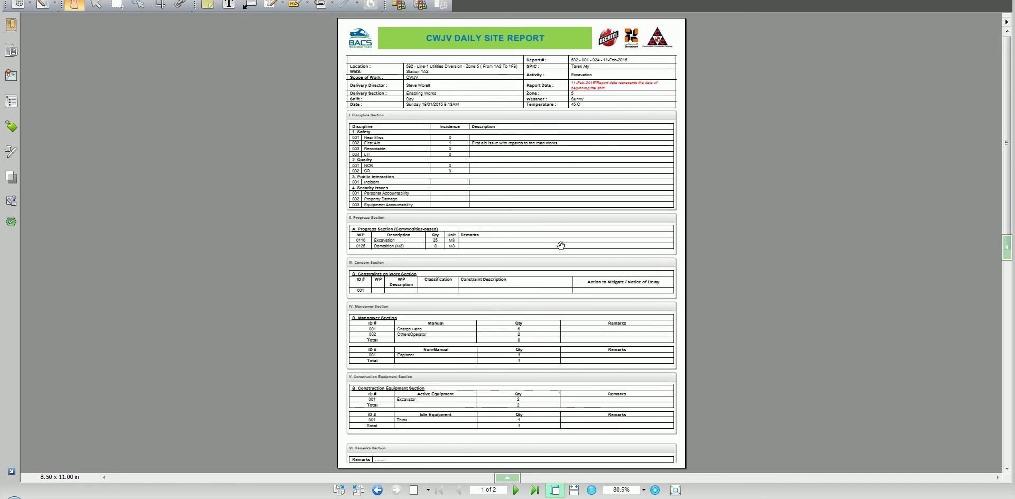
scroll(561, 246, "down", 1)
scroll(561, 246, "up", 1)
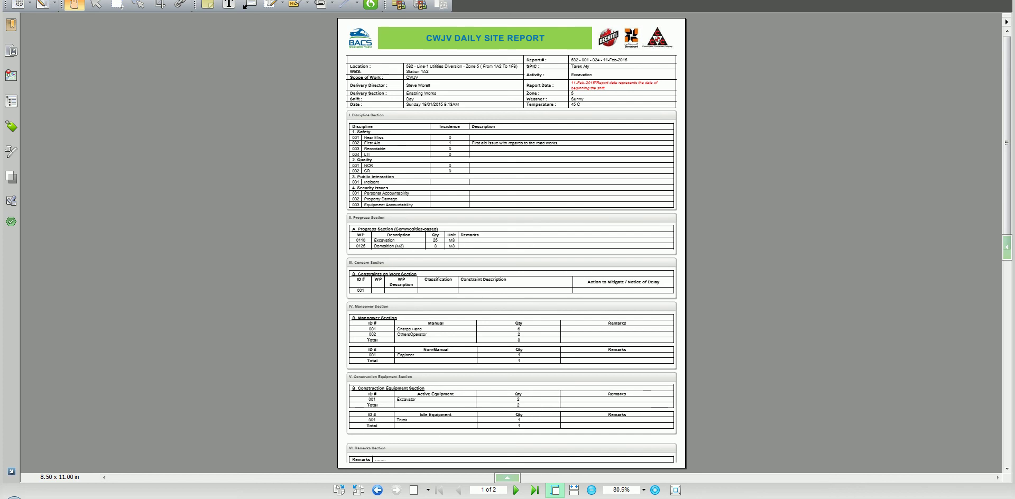
Switch to the Word document with the project controls engineer's contact details and maximize its window
key("alt+Tab")
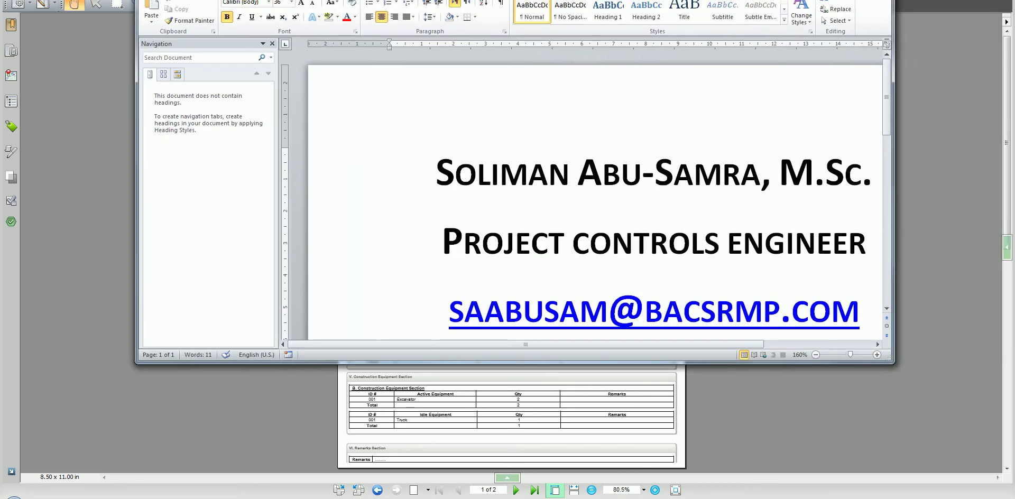
key("super+Up")
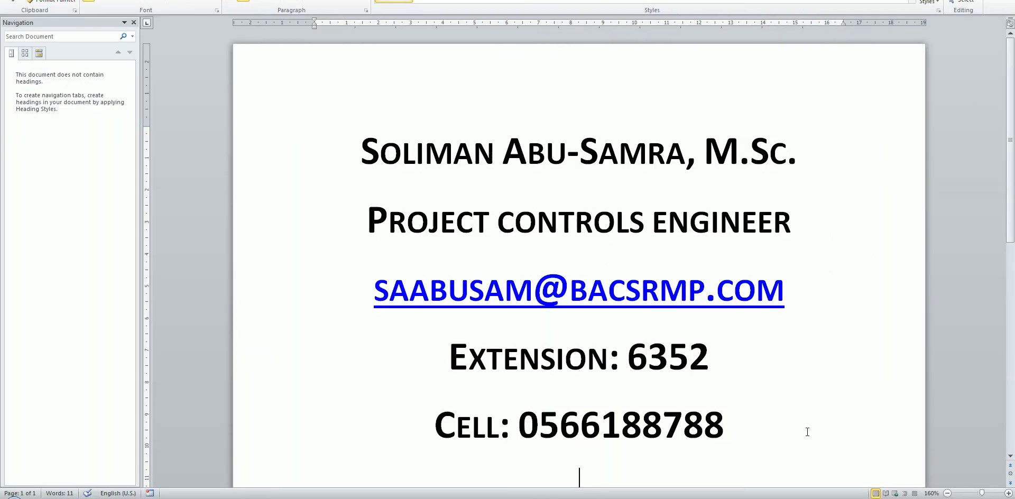